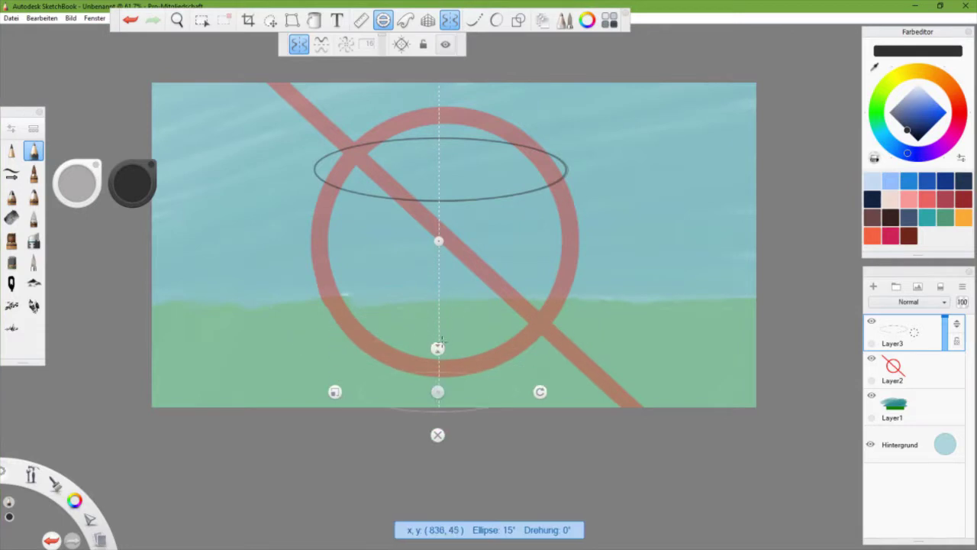
- Sketch the glass's base ellipse in dark grey and connect it to the rim with mirrored straight sloping sides
drag(358, 393, 360, 391)
click(361, 20)
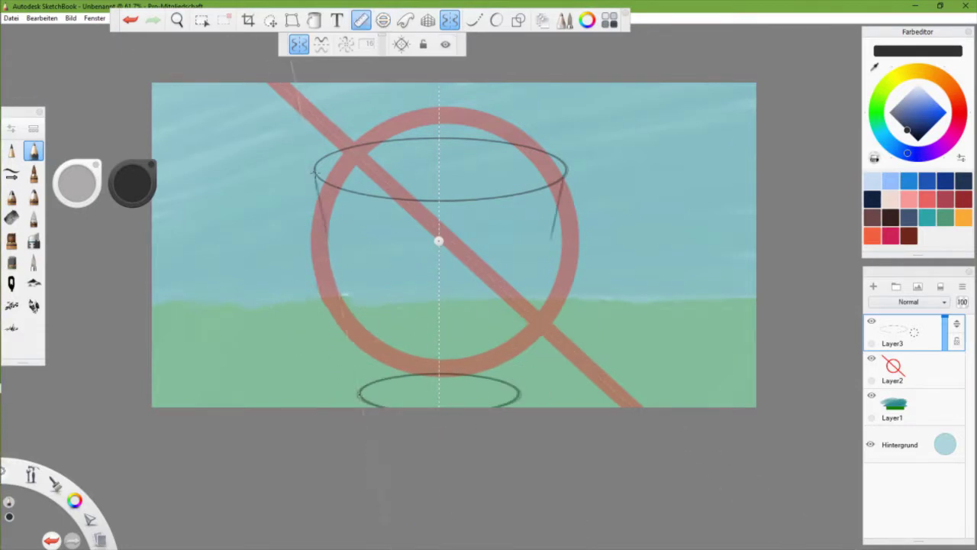
click(450, 25)
click(383, 20)
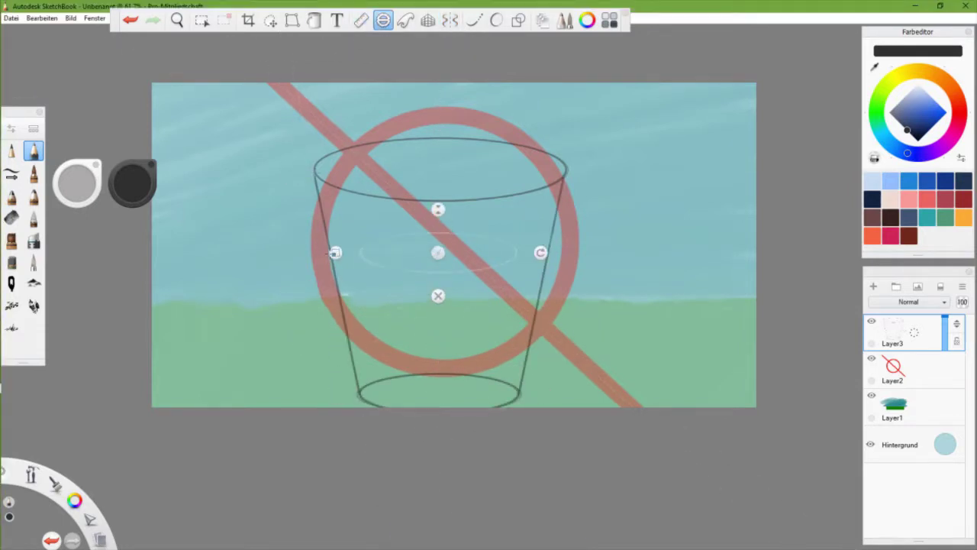
- Import the green monster picture as a reference image beside the glass sketch
click(883, 109)
key(ctrl+o)
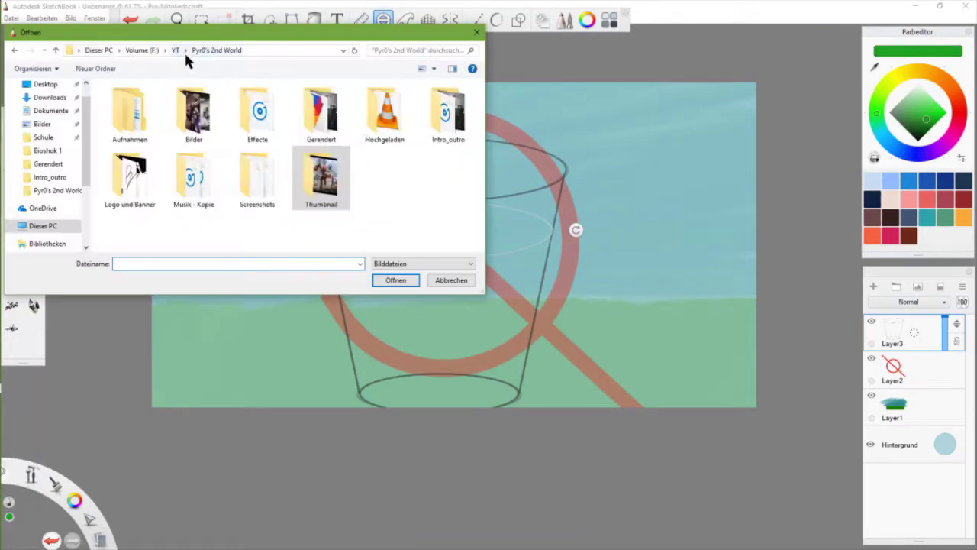
click(184, 50)
double_click(145, 115)
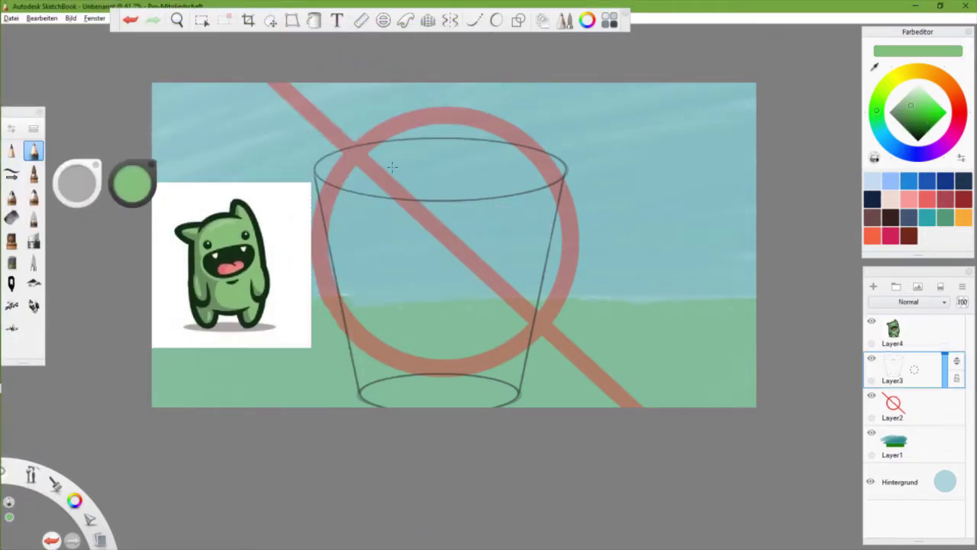
- Draw the liquid's surface ellipse and its mirrored straight side lines in black on a new layer above the glass sketch
key(ctrl+z)
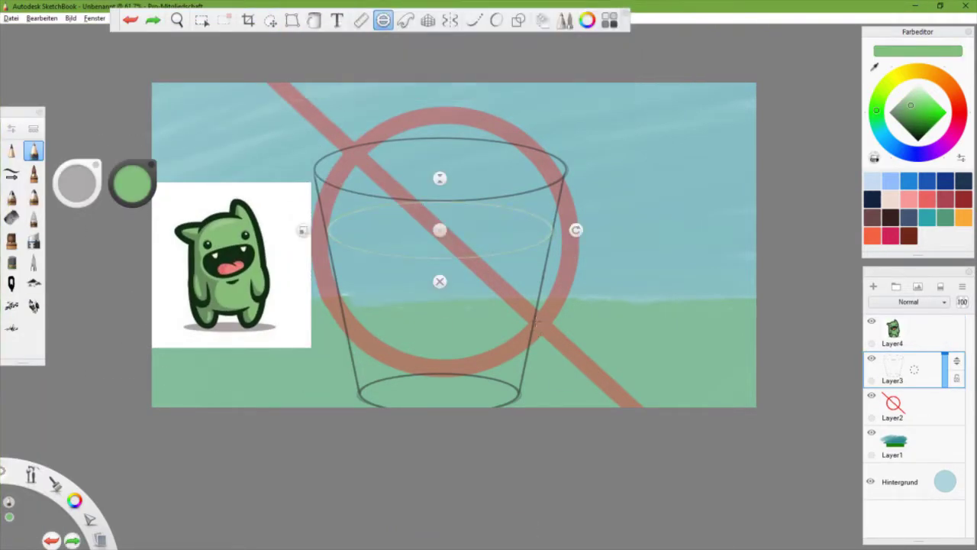
key(ctrl+y)
key(r)
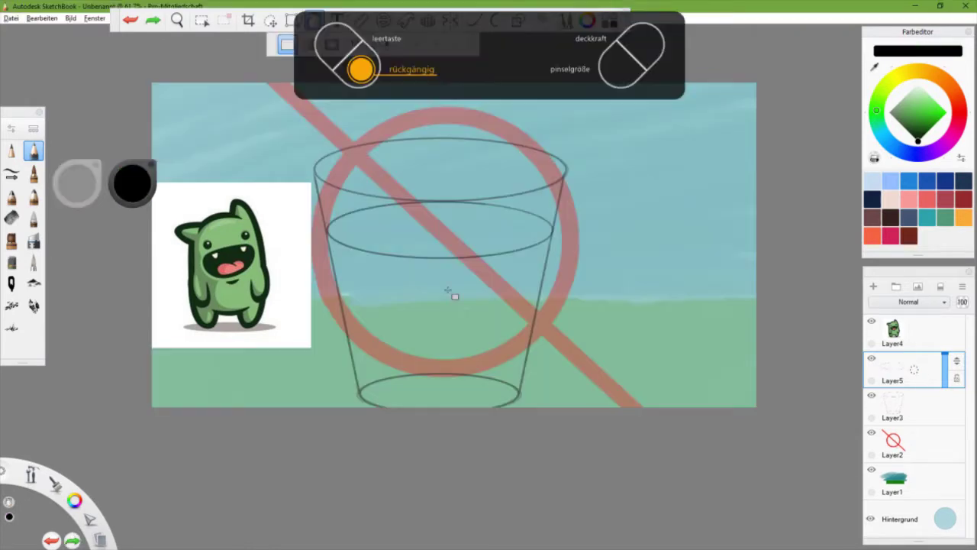
mouse_move(330, 237)
mouse_down()
mouse_move(357, 397)
mouse_move(374, 411)
mouse_up()
key(x)
key(e)
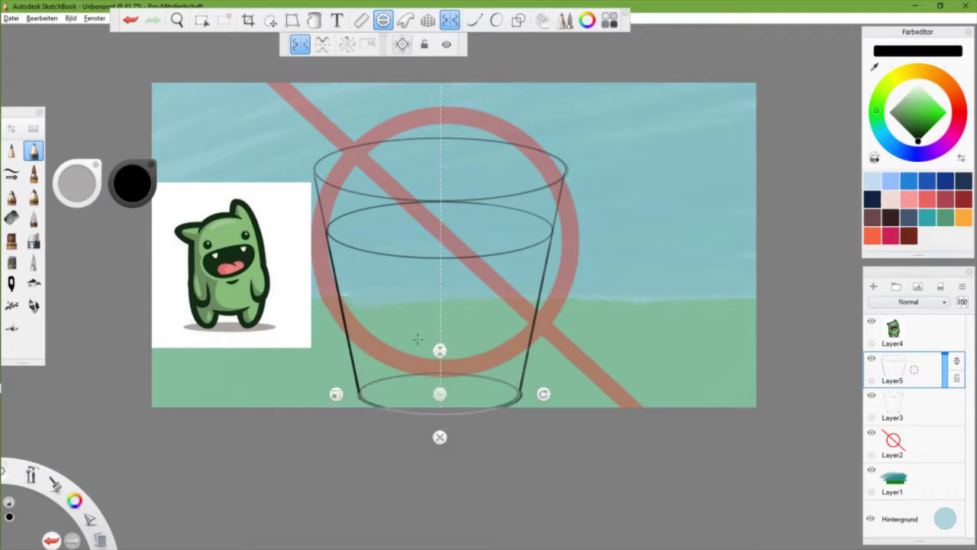
- Trace the liquid's curved bottom corners and the ends of its surface ellipse with mirrored strokes
drag(440, 394, 436, 246)
mouse_move(541, 246)
mouse_down()
mouse_move(565, 226)
mouse_move(326, 227)
mouse_up()
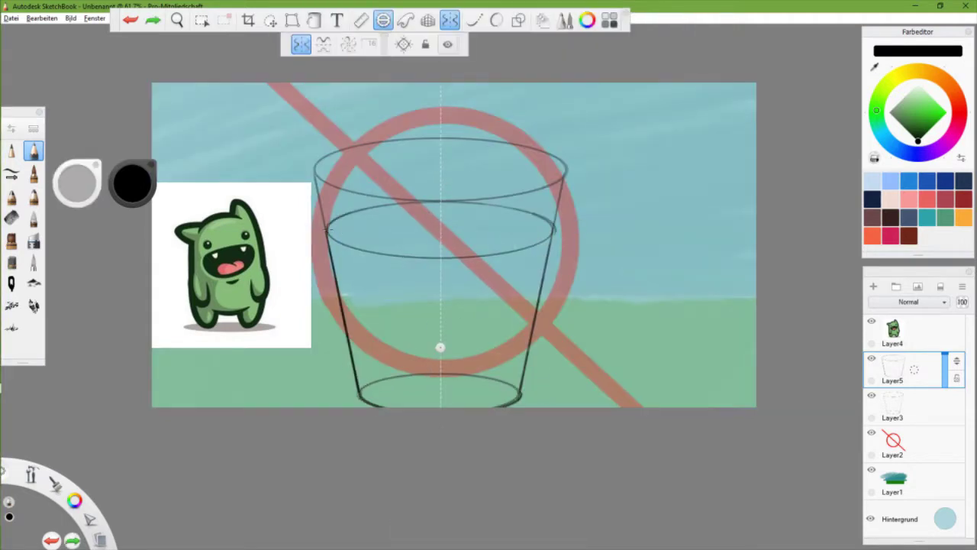
key(e)
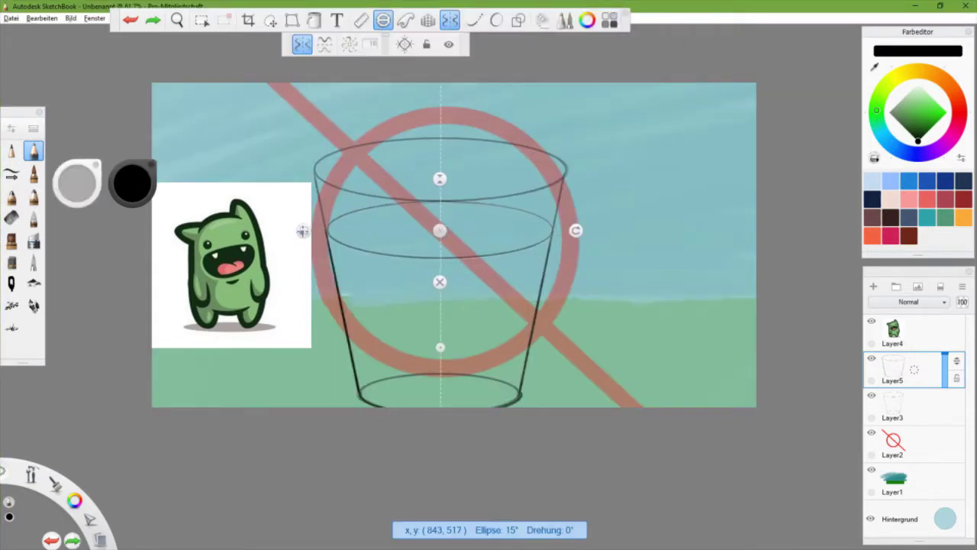
drag(323, 153, 343, 212)
drag(268, 347, 859, 347)
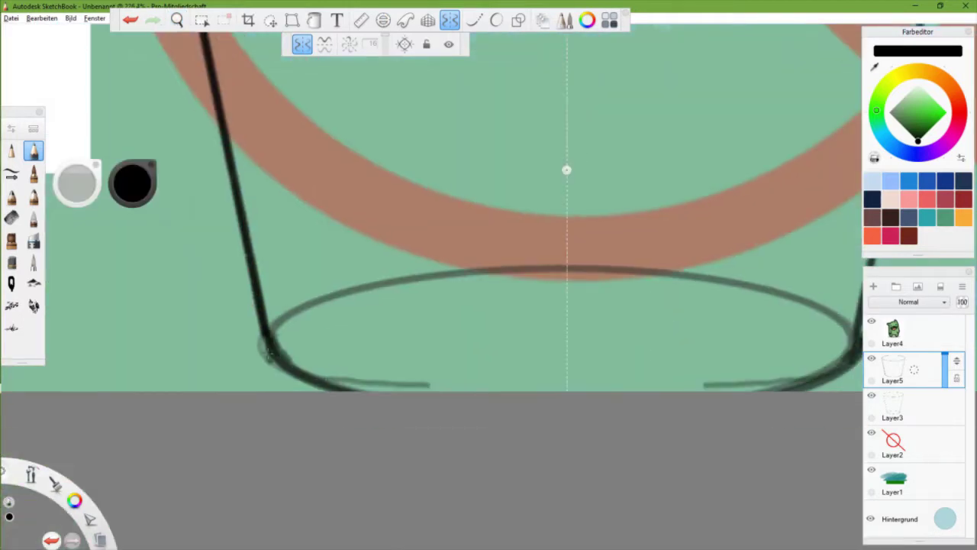
drag(447, 349, 548, 211)
key(ctrl+z)
- Retrace the liquid's surface ellipse with a thick magenta line and fill it with magenta
key(f)
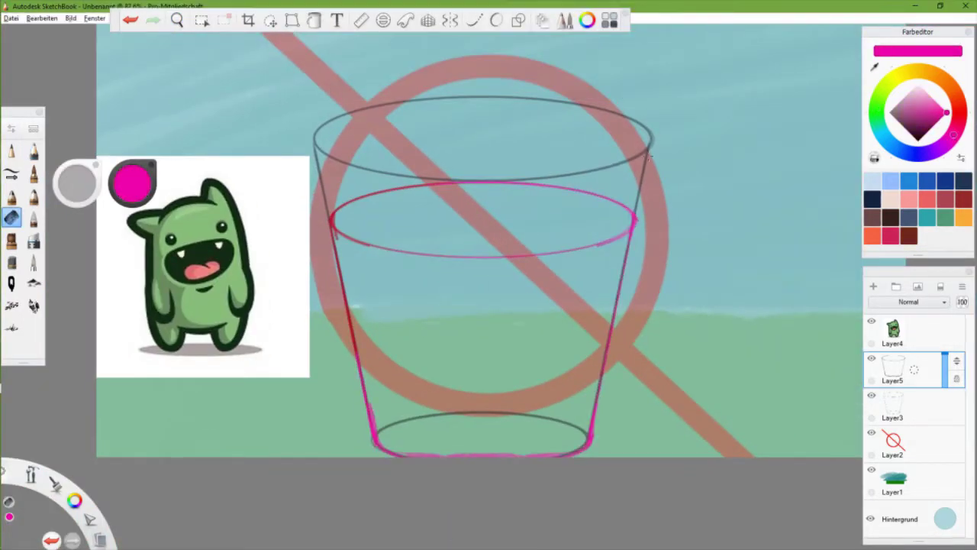
click(572, 340)
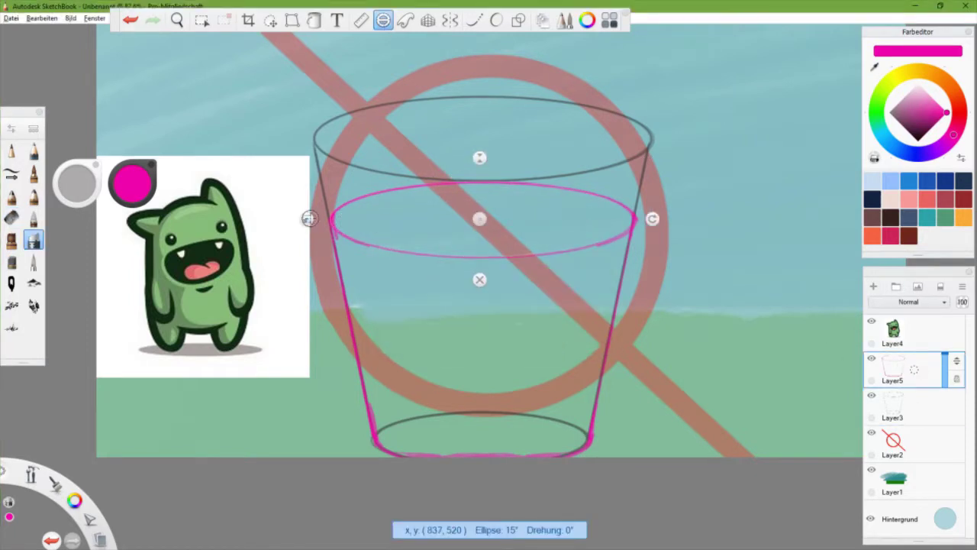
key(Escape)
mouse_move(332, 221)
mouse_down()
mouse_move(527, 256)
mouse_move(335, 225)
mouse_up()
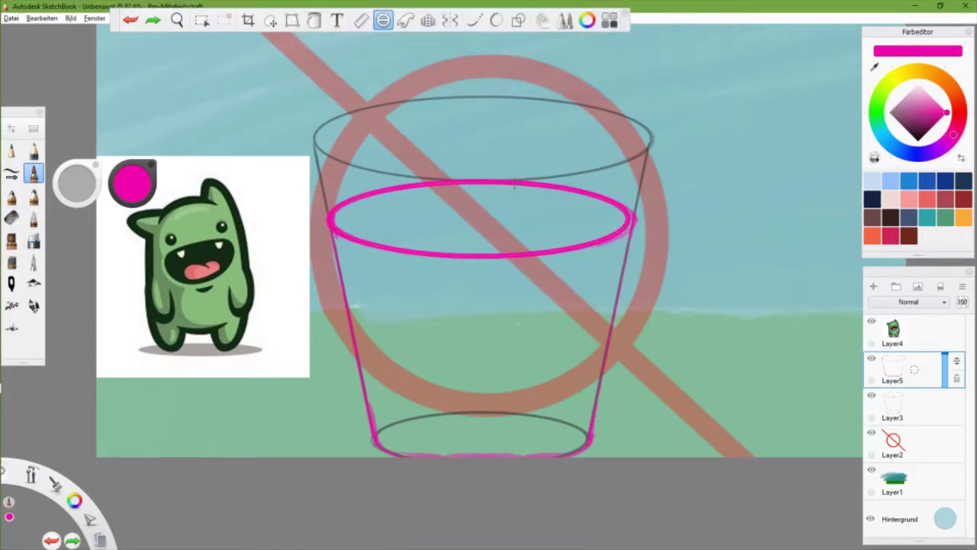
key(f)
click(475, 227)
- Retrace the liquid's straight sides with mirrored thick magenta lines and fill the body with magenta
key(r)
key(y)
drag(316, 276, 372, 442)
key(e)
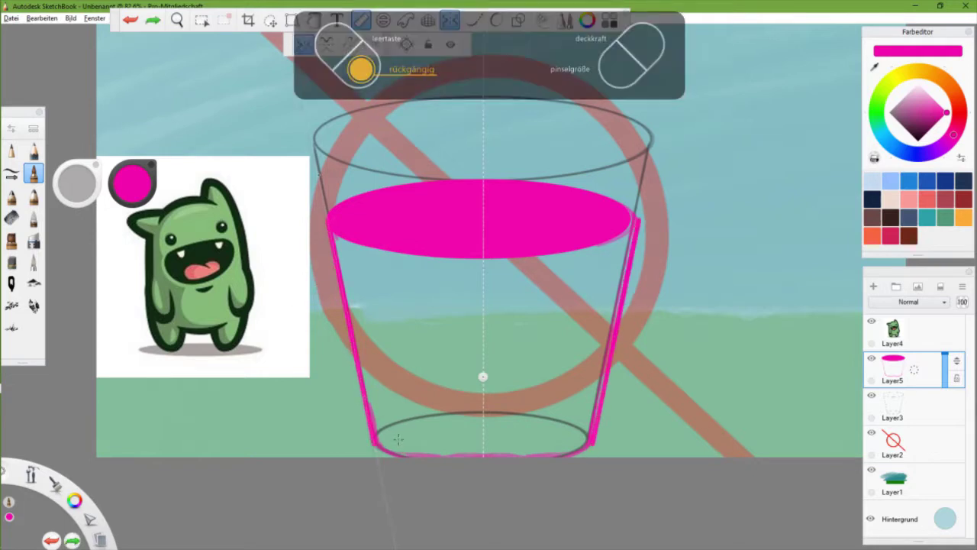
key(e)
key(f)
click(458, 321)
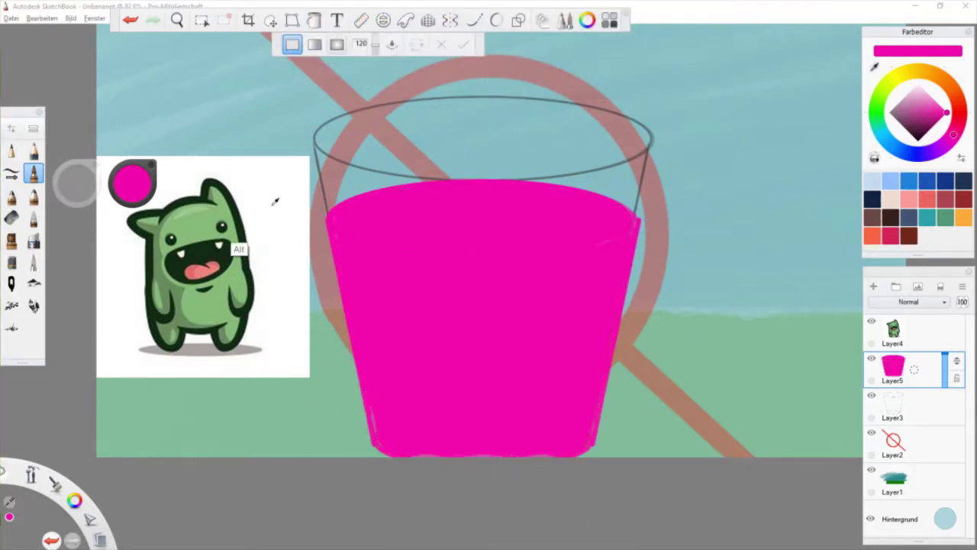
- Recolor the liquid with light green sampled from the monster and cover the leftover magenta along its edges
alt+click(246, 244)
key(Escape)
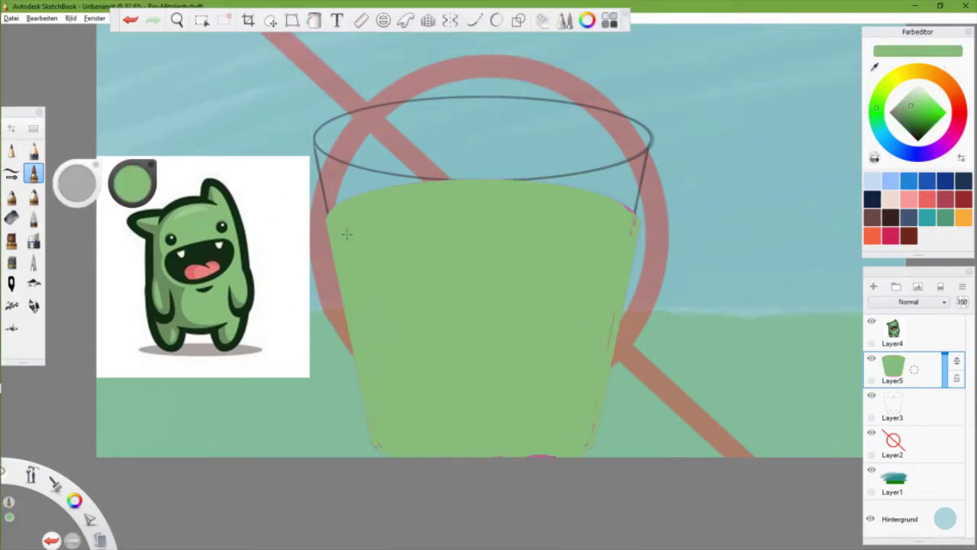
key(e)
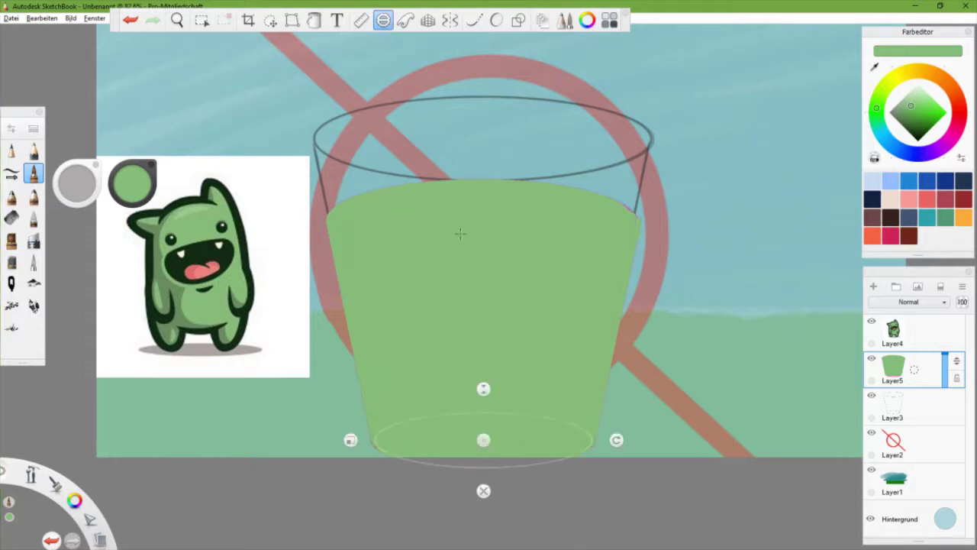
- Outline the liquid's surface ellipse in dark green sampled from the monster's outline
drag(484, 438, 484, 226)
alt+click(211, 181)
drag(328, 221, 638, 221)
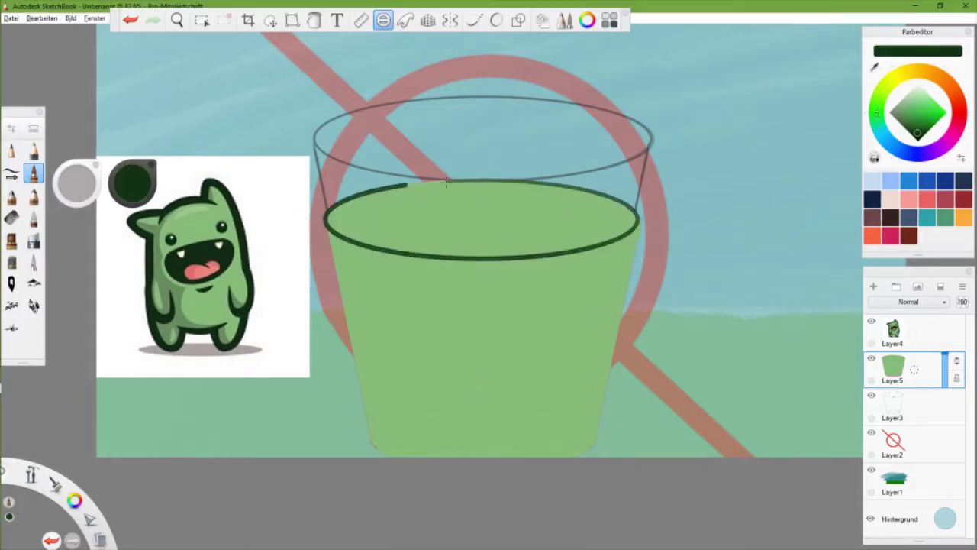
- Outline the liquid's curved bottom edge and its mirrored straight sides in dark green
drag(478, 221, 483, 442)
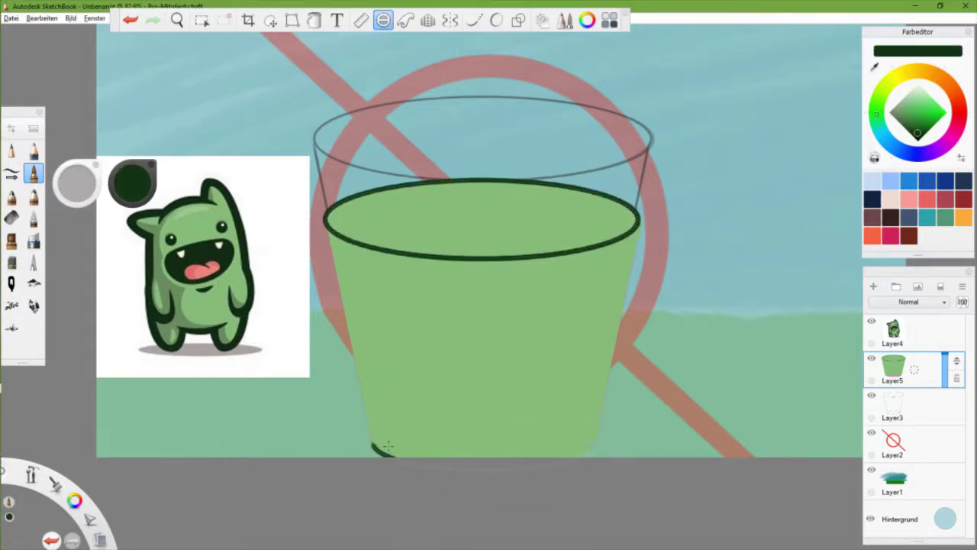
key(r)
key(x)
drag(326, 218, 365, 448)
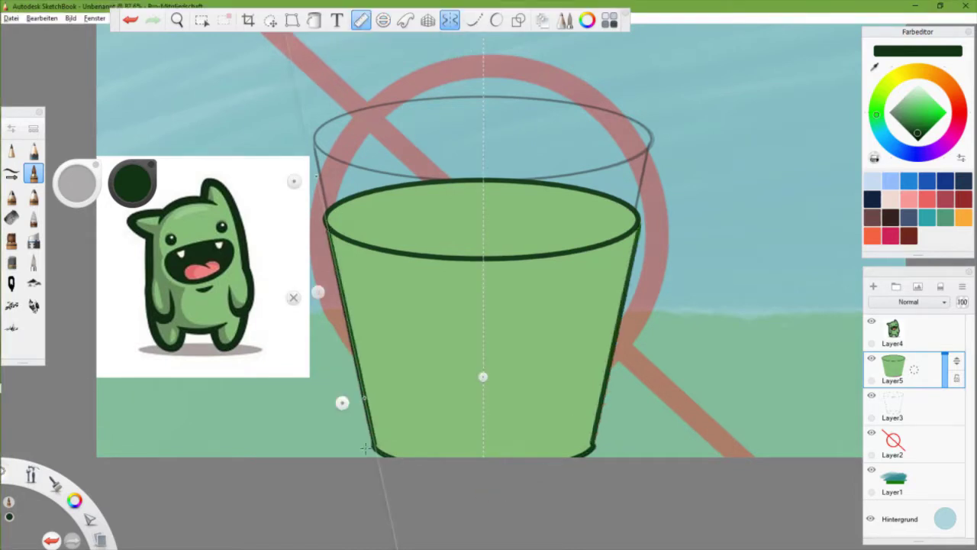
- Outline the glass's rim ellipse in dark green and move the glass layer above the liquid layer
key(e)
drag(483, 443, 484, 135)
drag(307, 137, 658, 145)
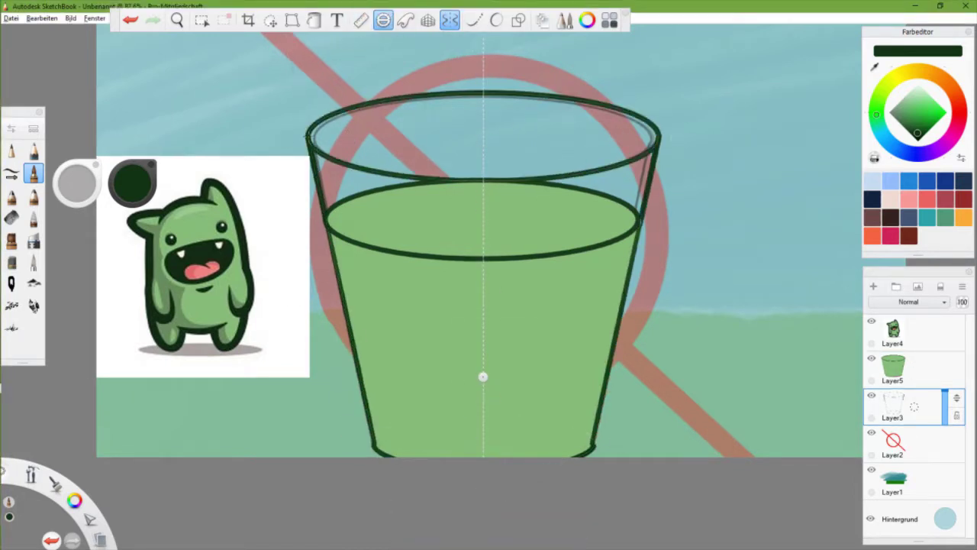
drag(956, 399, 899, 371)
key(e)
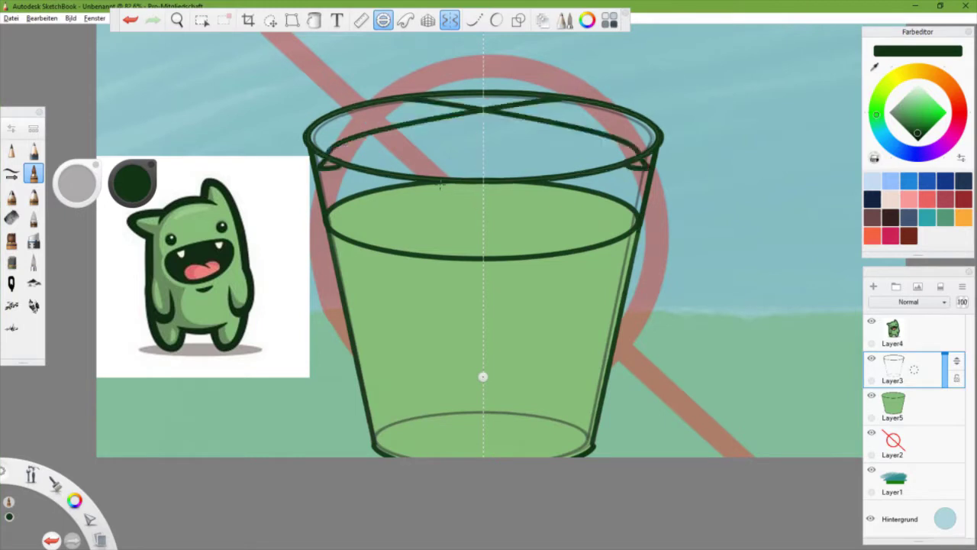
key(ctrl+z)
key(e)
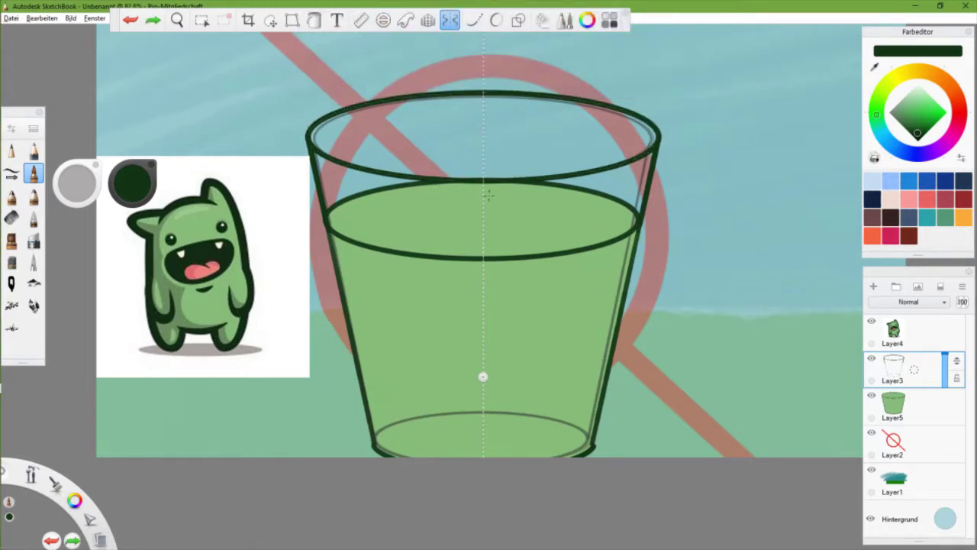
drag(425, 368, 414, 336)
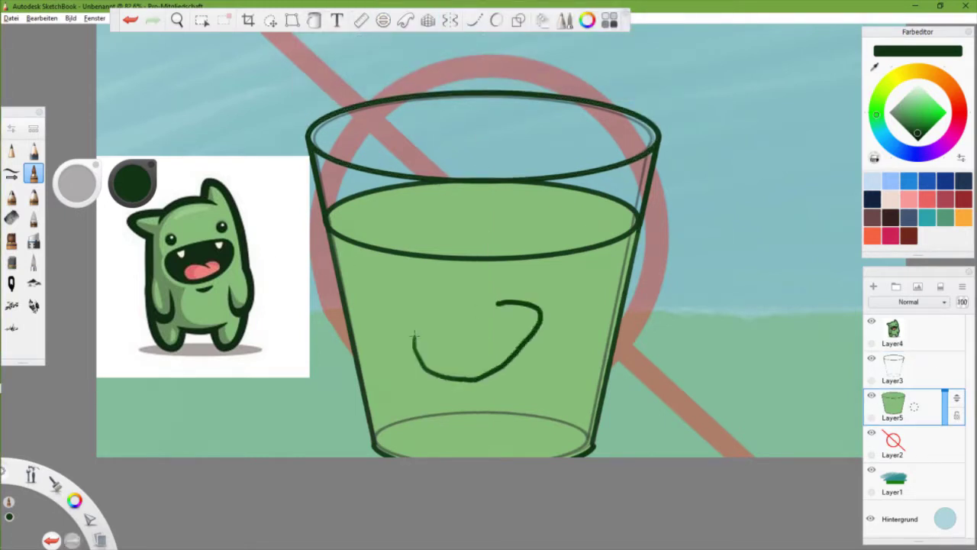
key(ctrl+z)
- Paint mirrored dark green eyes with curved eyelid lines on the liquid's surface and add small cream highlights
scroll(464, 307, up, 3)
click(450, 19)
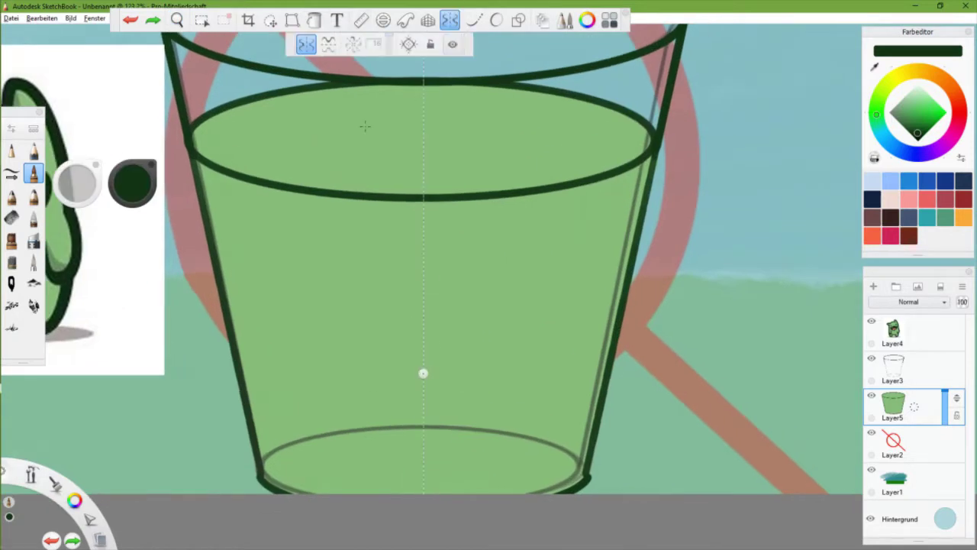
mouse_move(359, 127)
mouse_down()
mouse_move(471, 123)
mouse_move(481, 136)
mouse_move(445, 119)
mouse_up()
key(e)
key(e)
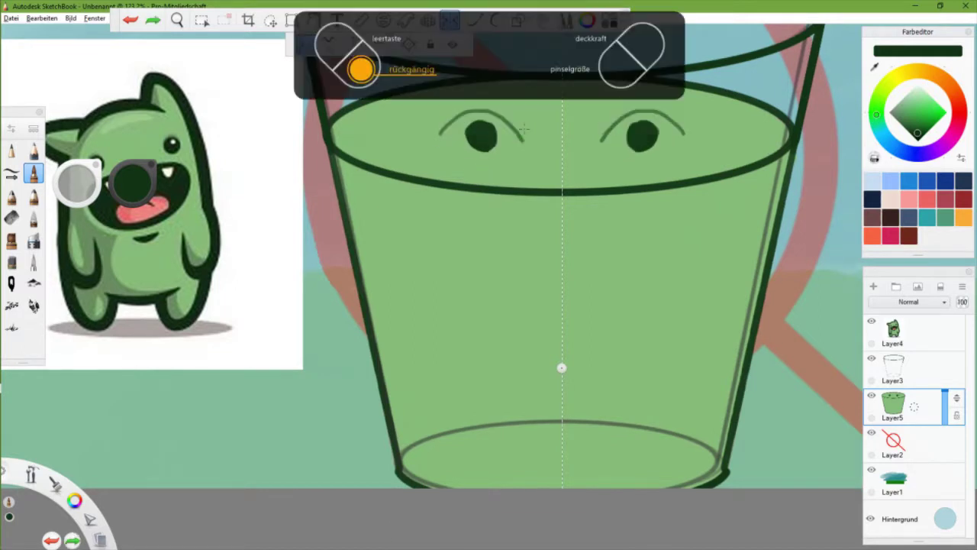
alt+click(480, 130)
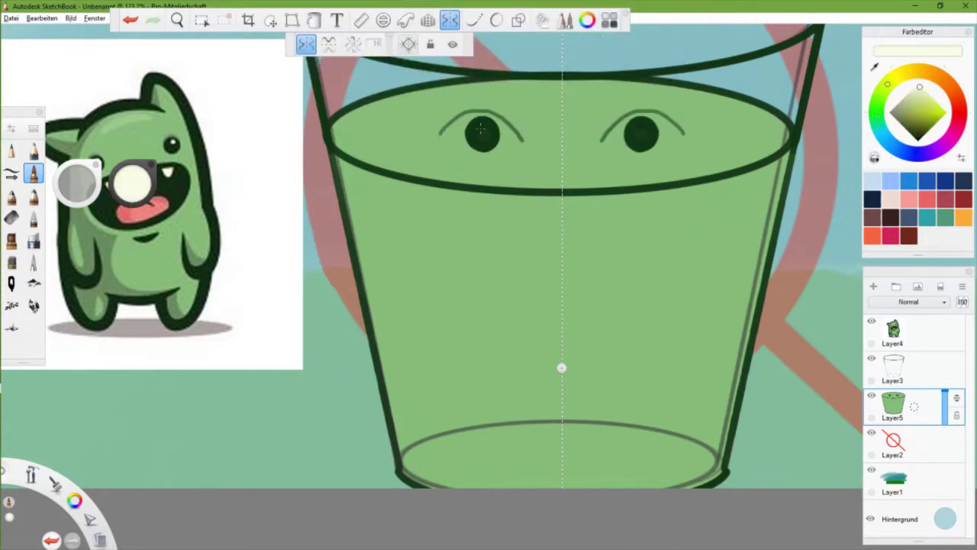
- Paint mirrored pointed green ears rising from the liquid's surface and outline them in black
alt+click(479, 103)
drag(673, 71, 604, 150)
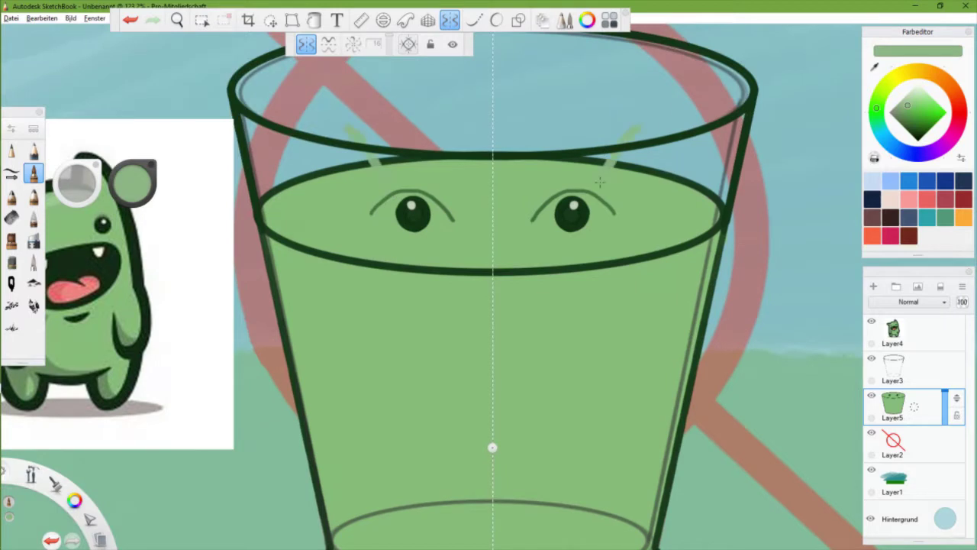
key(ctrl+z)
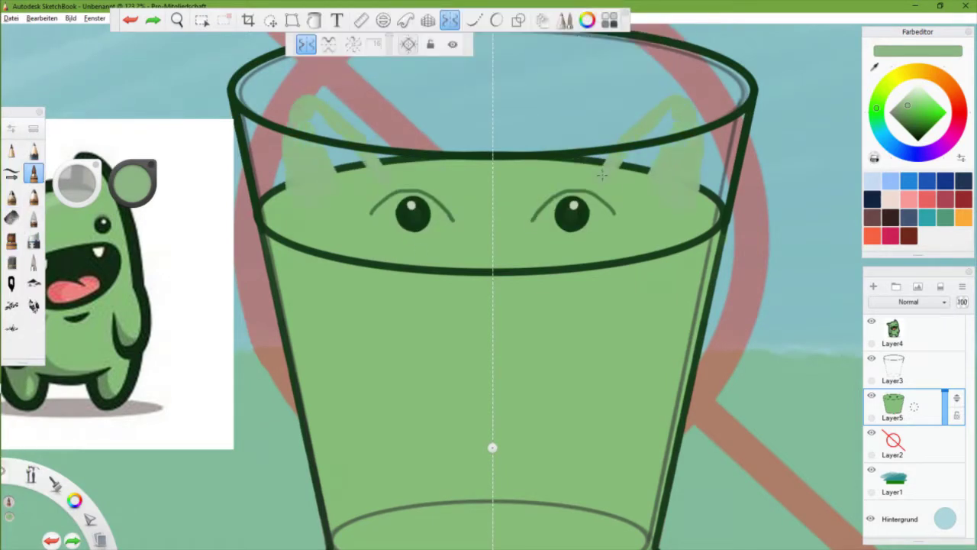
alt+click(593, 162)
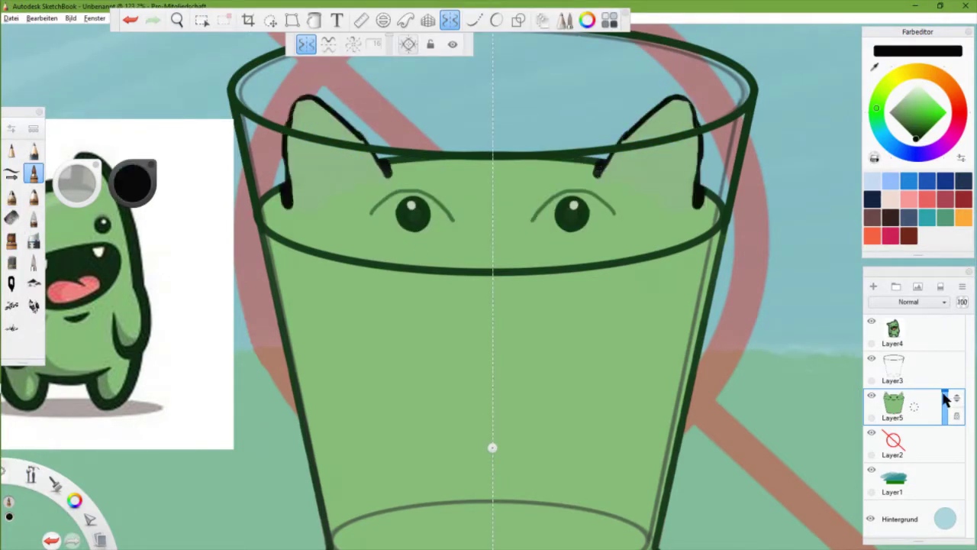
- Draw a black ellipse across the middle of the glass's front
drag(511, 450, 471, 352)
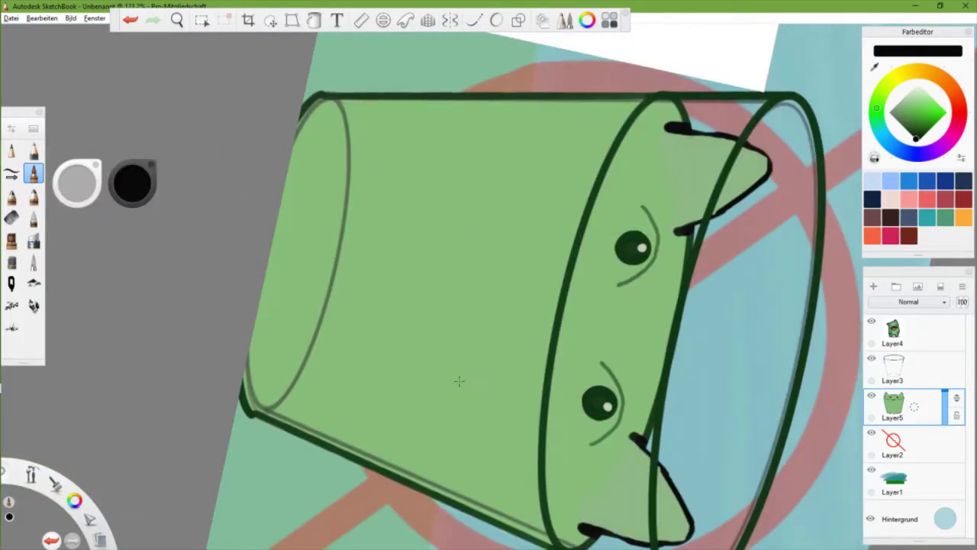
click(383, 19)
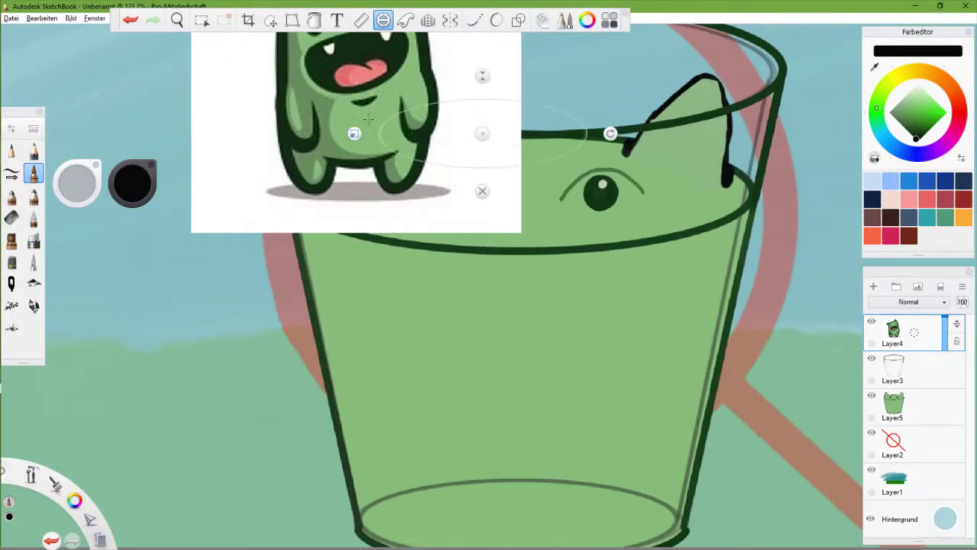
drag(412, 376, 417, 357)
- Transfer the black ellipse to its own layer between the glass and liquid layers and stretch it taller
key(v)
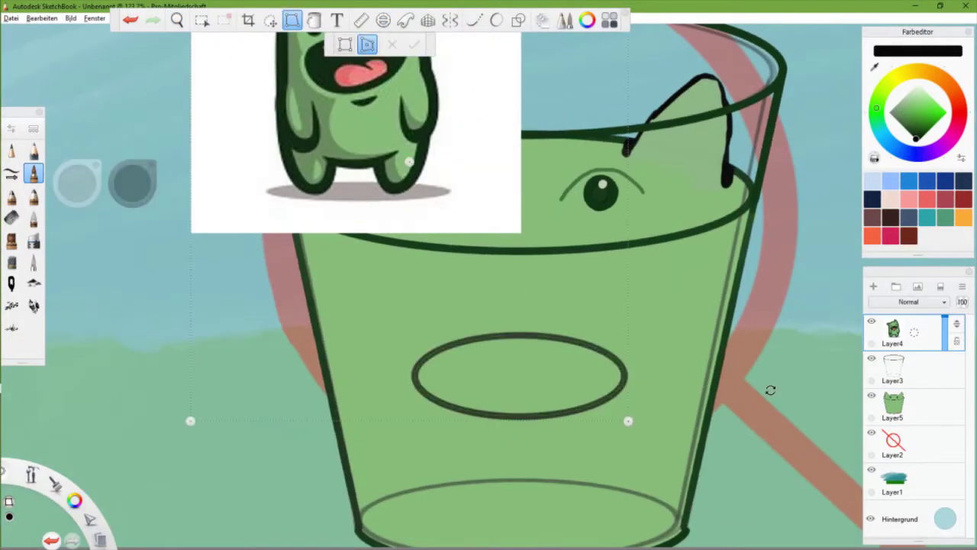
key(ctrl+x)
key(ctrl+v)
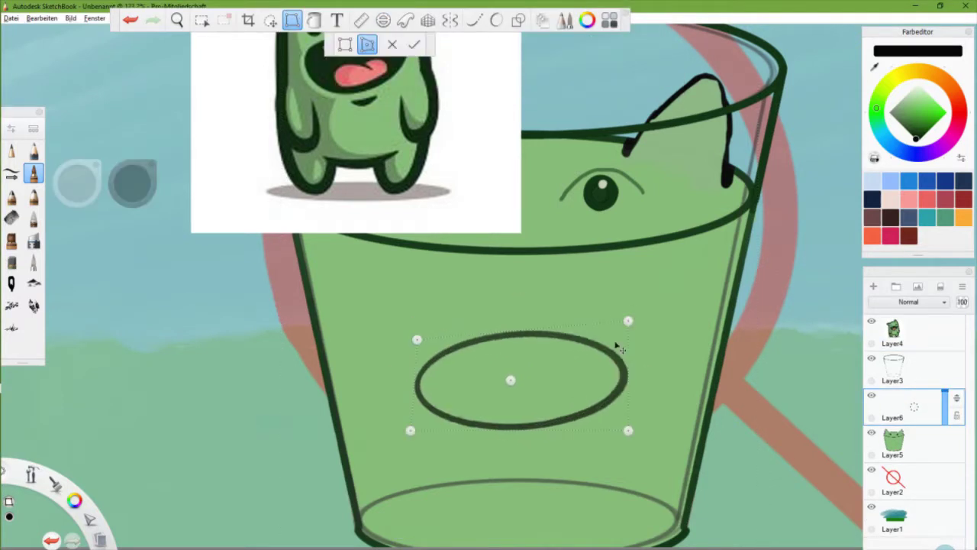
drag(620, 347, 648, 299)
key(Return)
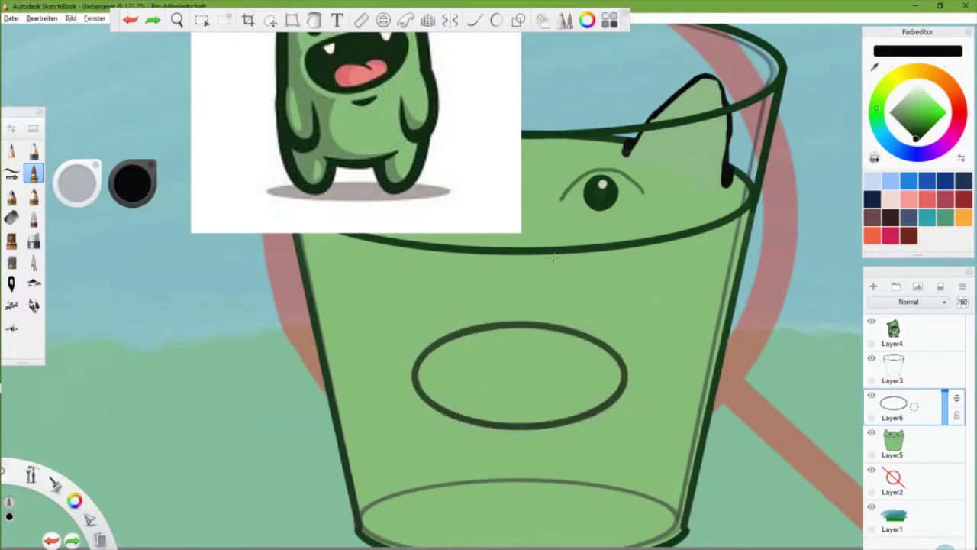
- Replace the black ellipse on the glass's front with a freehand rounded mouth outline and fill it with black
key(Delete)
drag(553, 258, 369, 371)
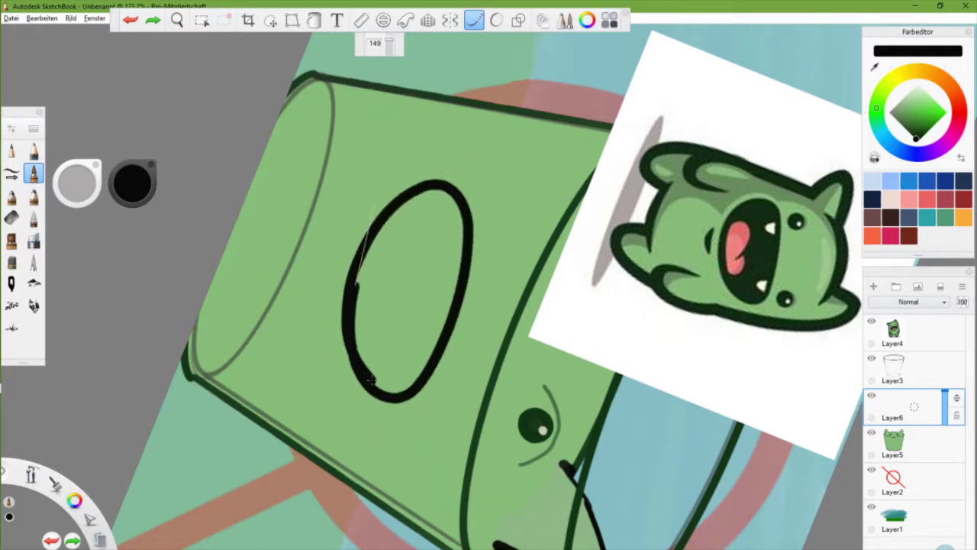
click(370, 380)
drag(370, 380, 534, 321)
- Paint a pink two-lobed tongue inside the mouth on a new layer and a dark green chin crease below the mouth
click(908, 197)
click(873, 286)
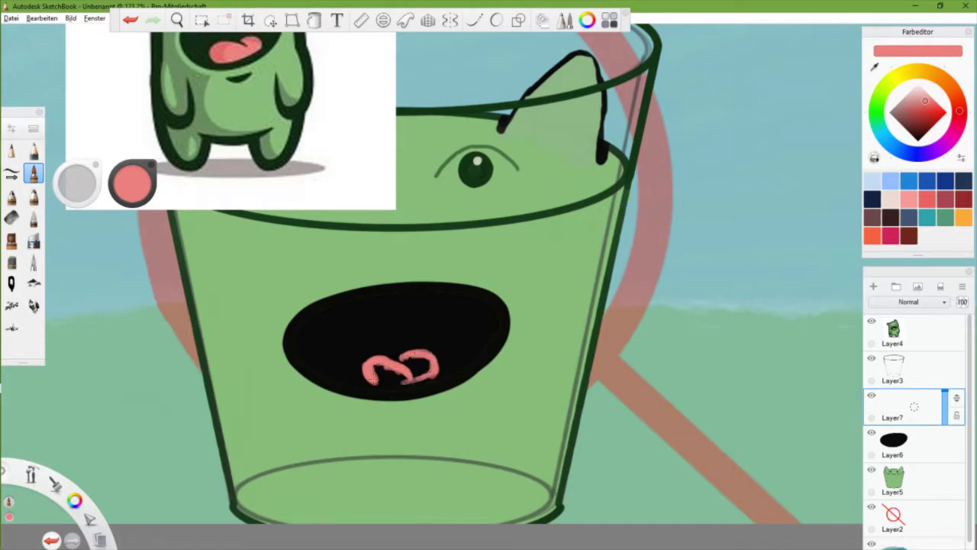
drag(398, 428, 370, 419)
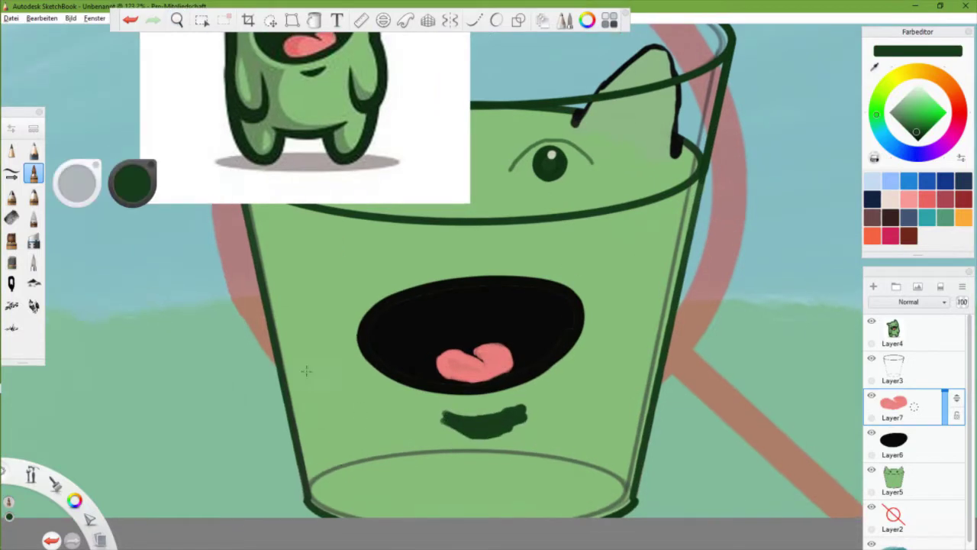
- Sketch two rough dark green arms hanging down on either side of the mouth
drag(304, 334, 387, 477)
drag(373, 403, 389, 476)
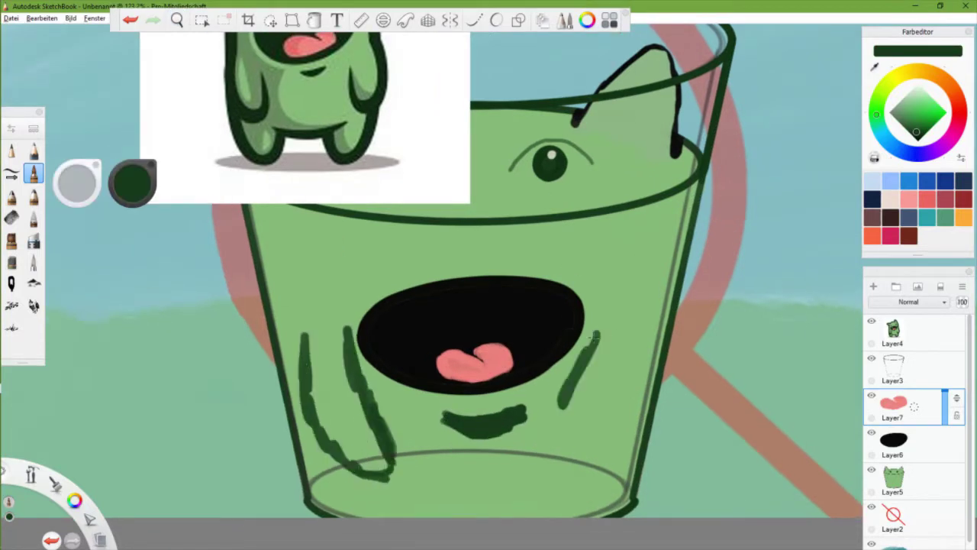
drag(622, 404, 492, 507)
mouse_move(492, 508)
mouse_down()
mouse_move(550, 549)
mouse_move(453, 549)
mouse_up()
- Repaint the ears on the liquid layer, one bent over at its tip and the other folded outward, with black outlines
click(893, 481)
alt+click(583, 175)
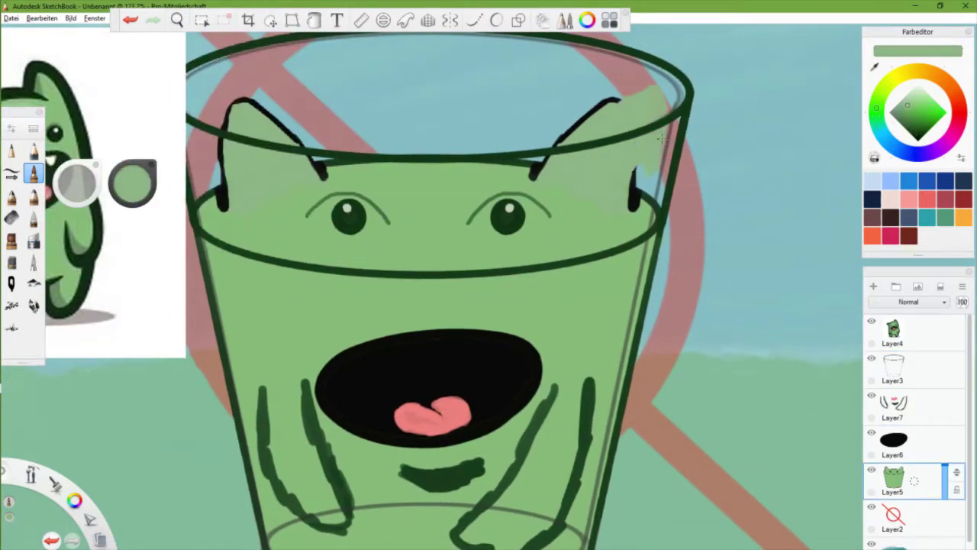
alt+click(618, 100)
drag(618, 99, 659, 79)
drag(281, 138, 397, 130)
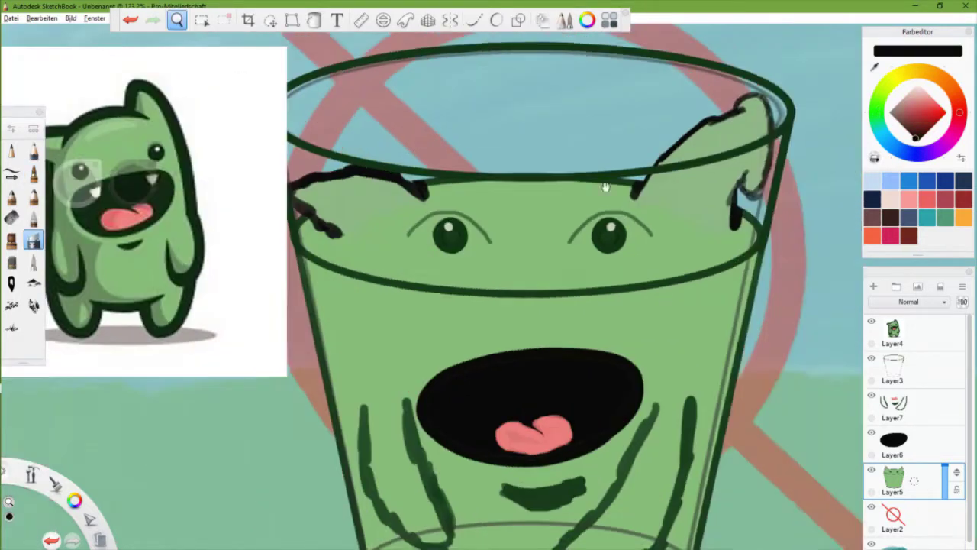
- Sketch mirrored dark green brow wrinkles above both eyes on the liquid layer
scroll(397, 129, down, 2)
scroll(396, 129, up, 3)
alt+click(466, 290)
click(450, 19)
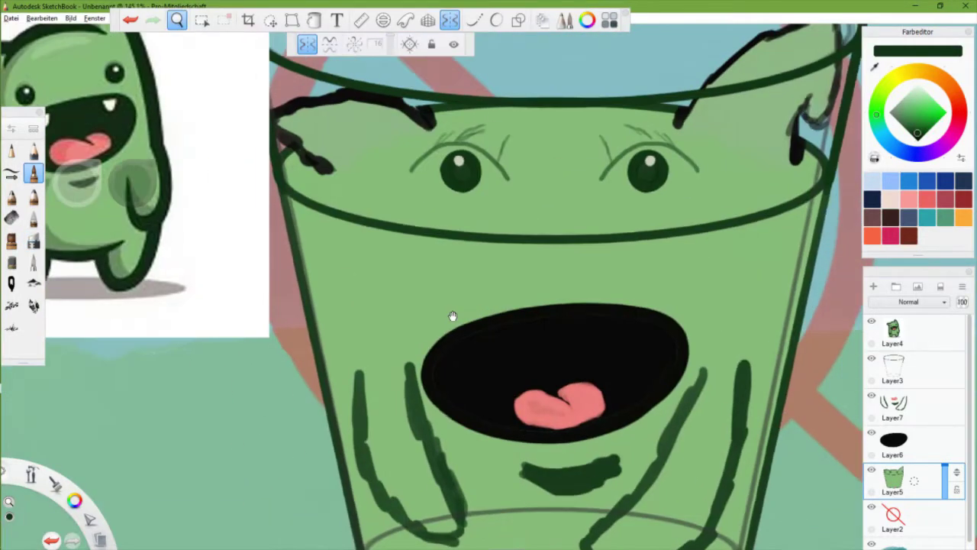
- Paint two white pointed fangs along the mouth's upper edge on the tongue's layer
alt+click(92, 106)
click(893, 404)
drag(450, 336, 462, 349)
alt+click(450, 344)
- Save the drawing as Unga Milch.tif
scroll(457, 343, down, 3)
key(ctrl+shift+s)
double_click(321, 115)
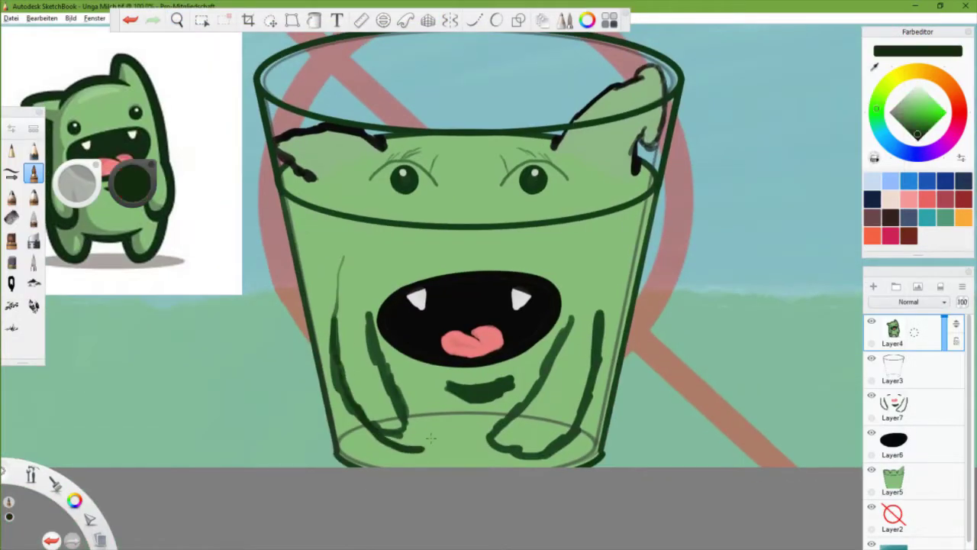
- Trace both arms with smooth dark green curves on the liquid layer and hide the layer holding the rough arms
key(ctrl+z)
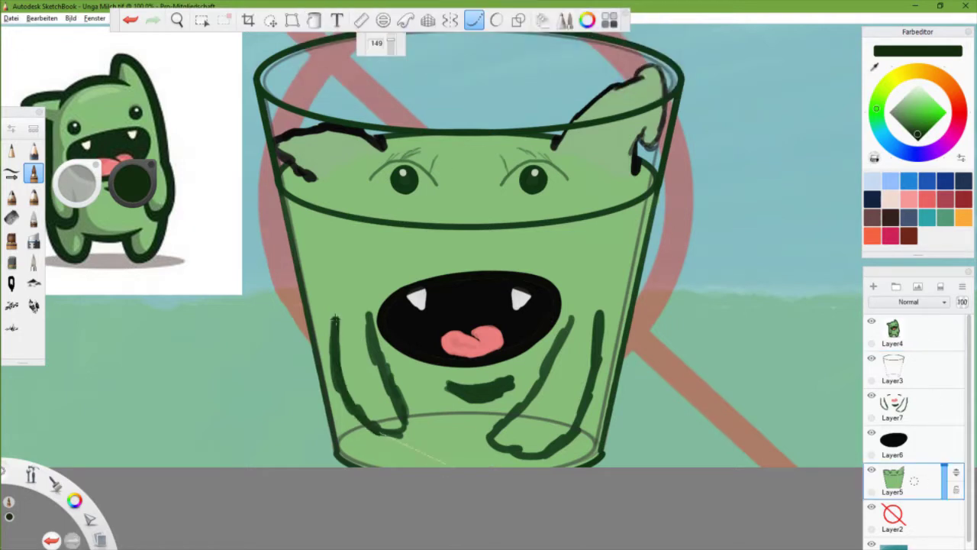
click(891, 405)
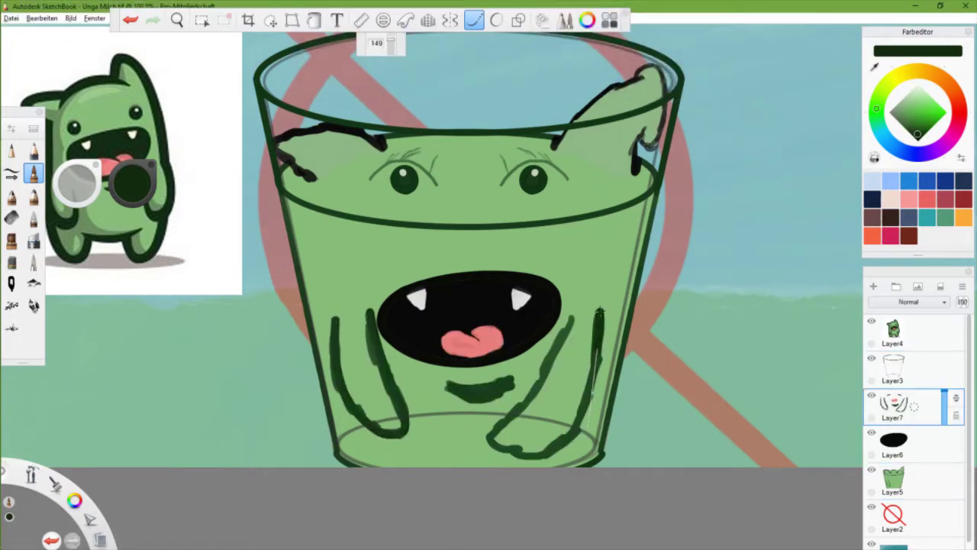
click(901, 480)
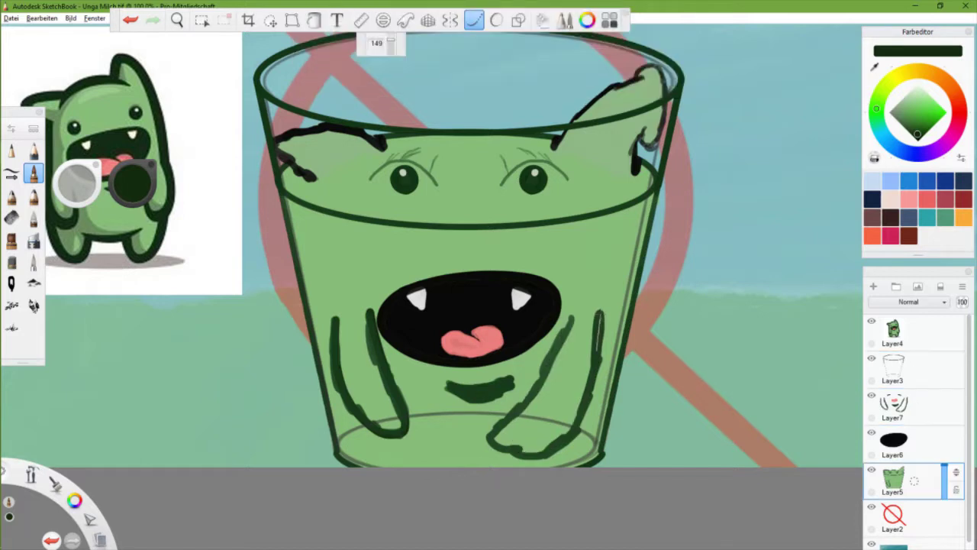
click(870, 395)
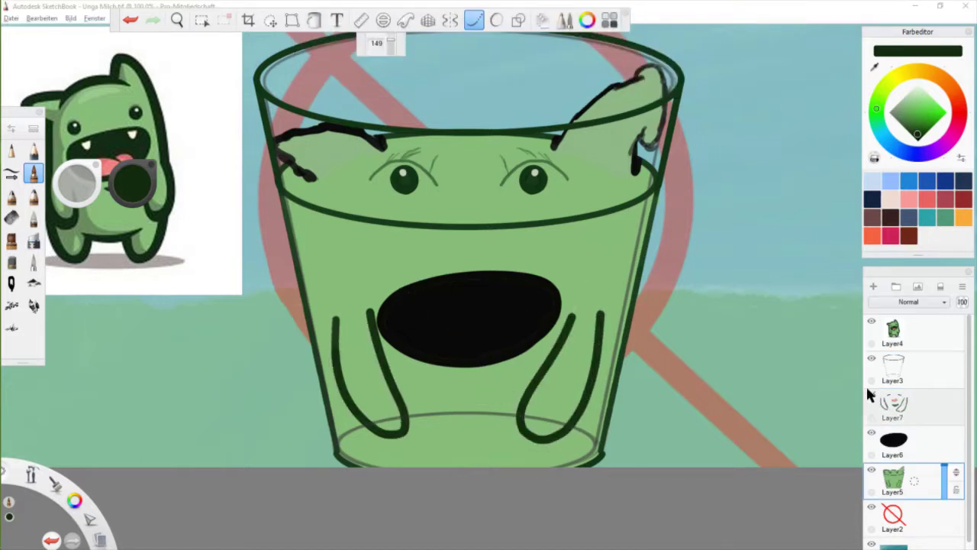
- Paint a dark green chin crease under the mouth and thin it and the inner arm lines with the liquid's green
scroll(825, 343, up, 1)
drag(826, 343, 430, 333)
drag(385, 218, 412, 225)
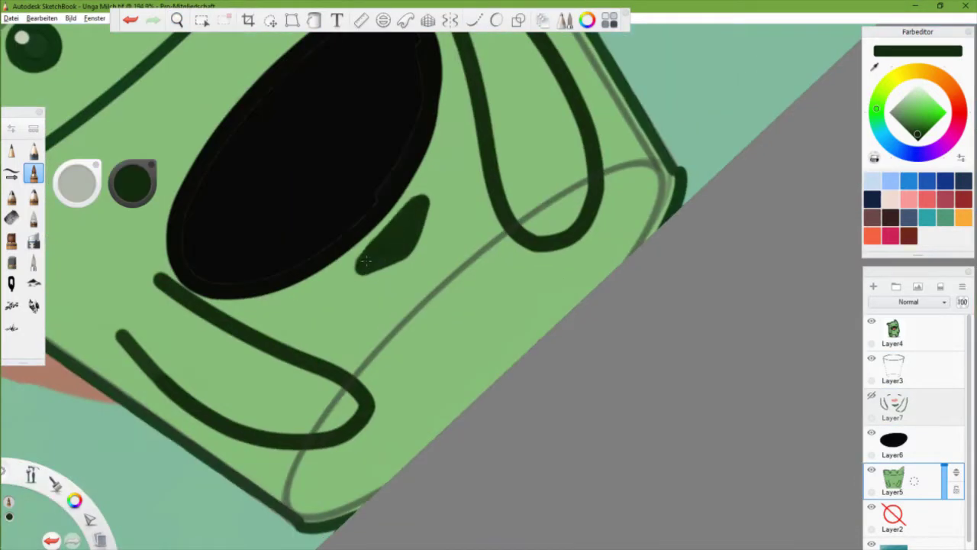
mouse_move(430, 334)
mouse_down()
mouse_move(514, 247)
mouse_move(525, 252)
mouse_up()
alt+click(525, 252)
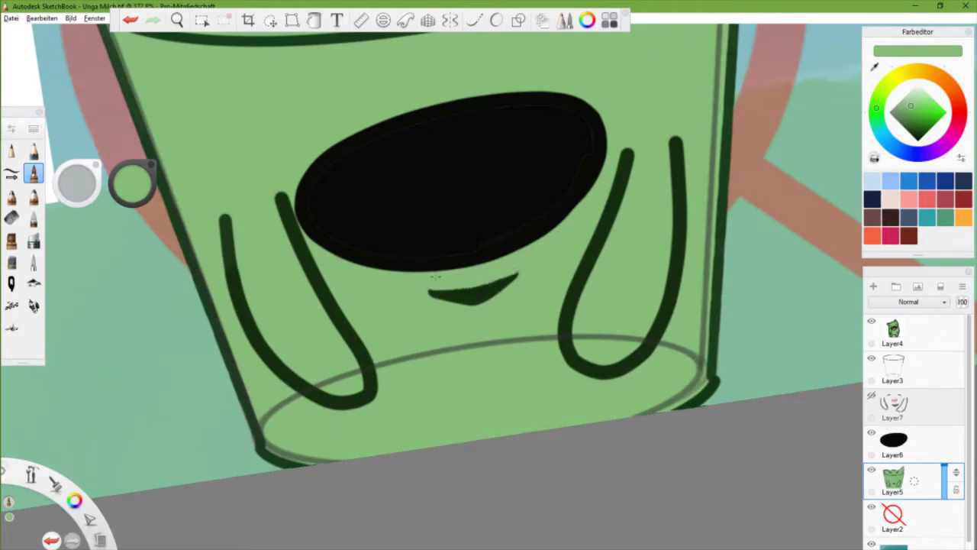
drag(435, 276, 592, 245)
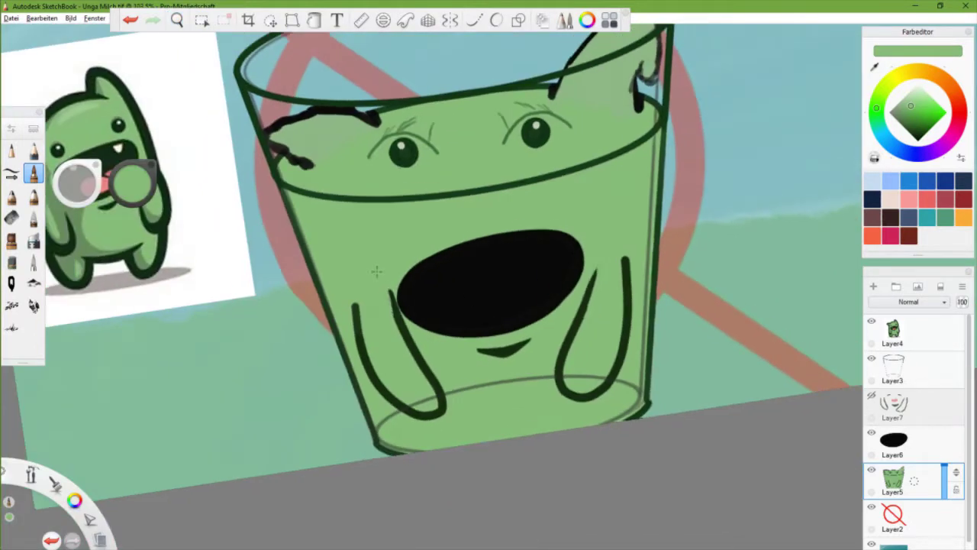
- Redraw the ear outlines with smooth black curves and fill the ears with the liquid's green
alt+click(399, 300)
mouse_move(398, 299)
mouse_down()
mouse_move(442, 191)
mouse_move(473, 22)
mouse_up()
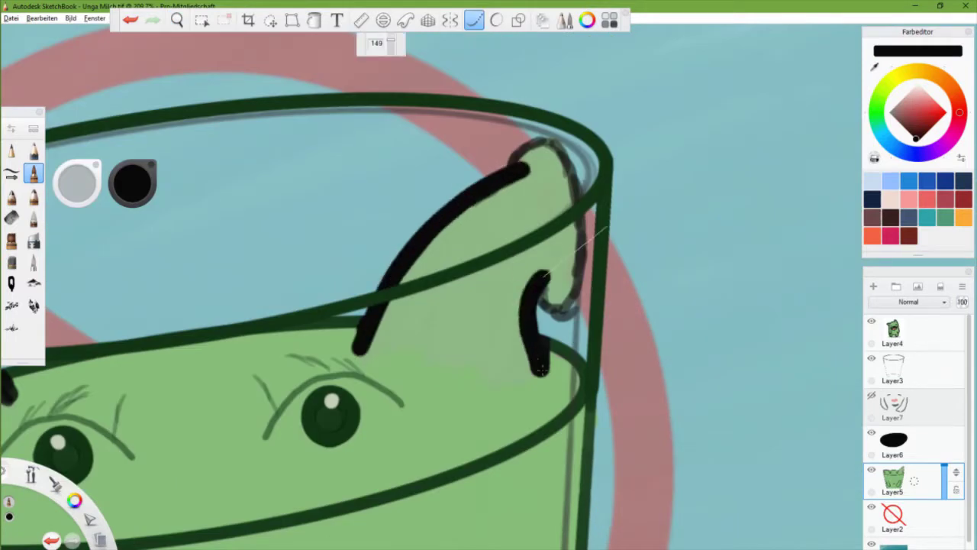
drag(558, 248, 305, 324)
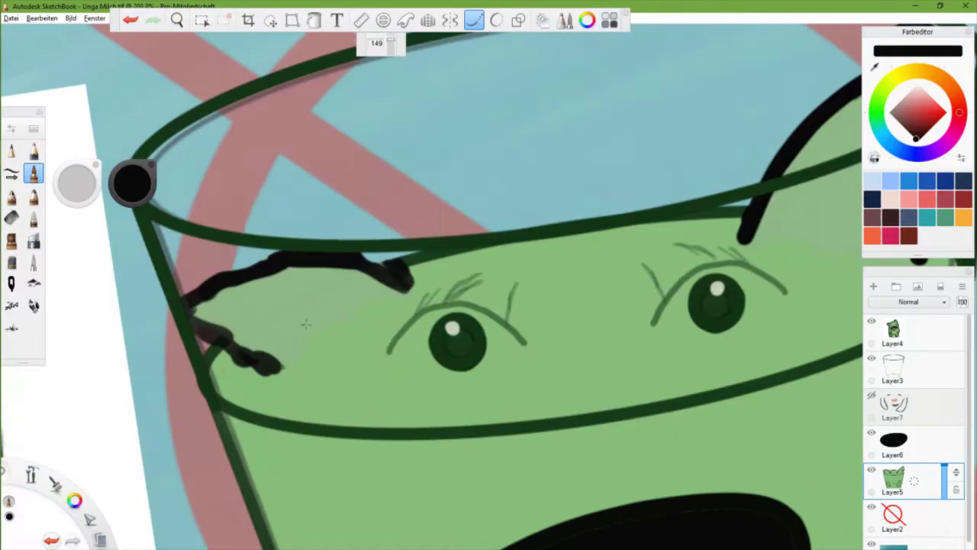
drag(271, 369, 456, 496)
alt+click(457, 496)
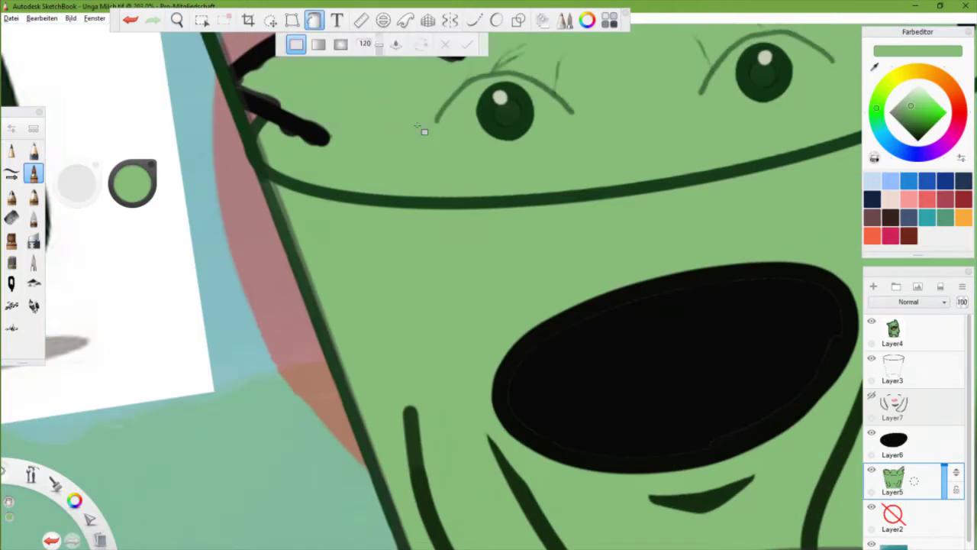
mouse_move(421, 127)
mouse_down()
mouse_move(398, 279)
mouse_move(465, 305)
mouse_up()
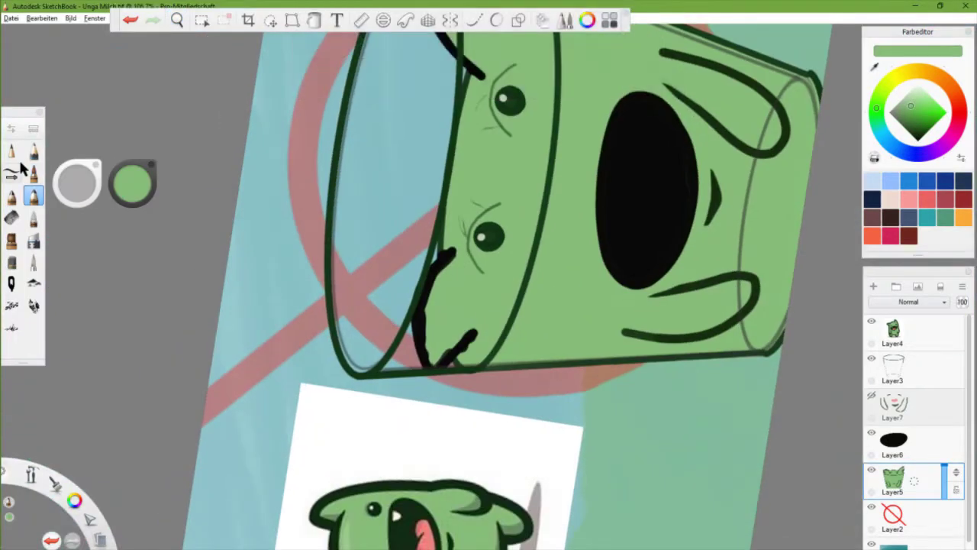
- Taper the folded ear's outline end to a point and block in two black eyes above the mouth
key(ctrl+z)
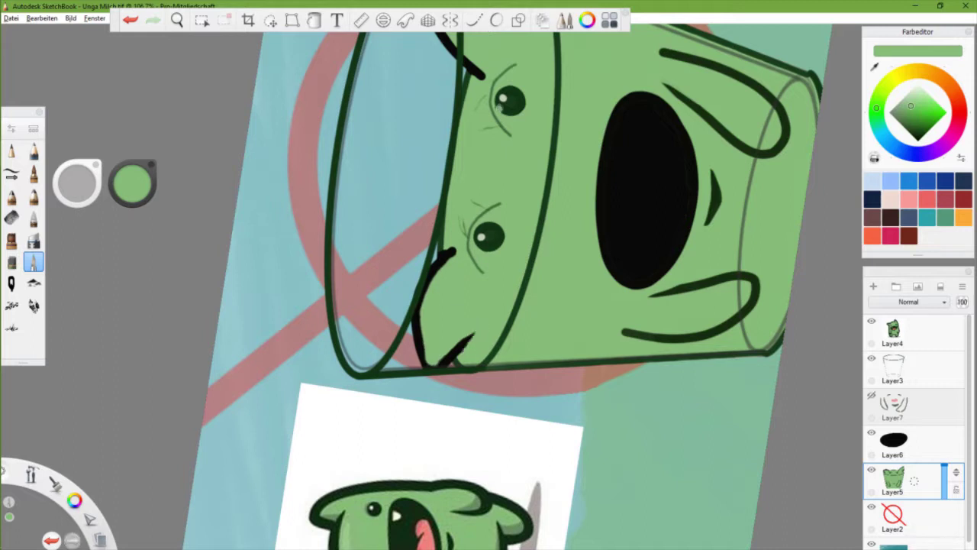
key(ctrl+z)
key(ctrl+z)
key(ctrl+z)
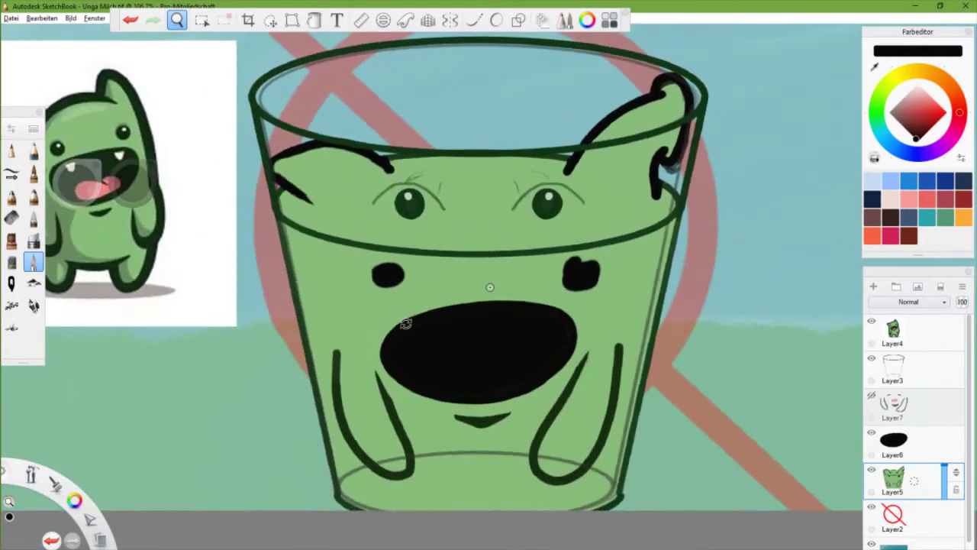
- Show the tongue's layer again and paint over the old green eyes on the liquid's surface with matching green
click(34, 240)
click(905, 405)
click(916, 479)
mouse_move(377, 214)
mouse_down()
mouse_move(448, 196)
mouse_move(766, 384)
mouse_up()
key(ctrl+z)
alt+click(449, 197)
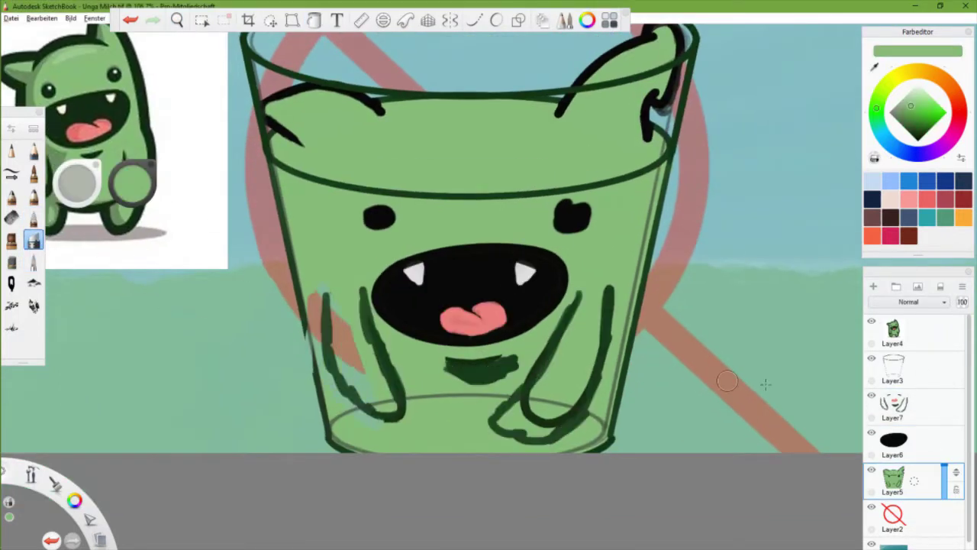
- Undo the stray erasing on the liquid layer and erase the rough arms and chin from the tongue's layer
key(ctrl+z)
key(ctrl+z)
key(ctrl+z)
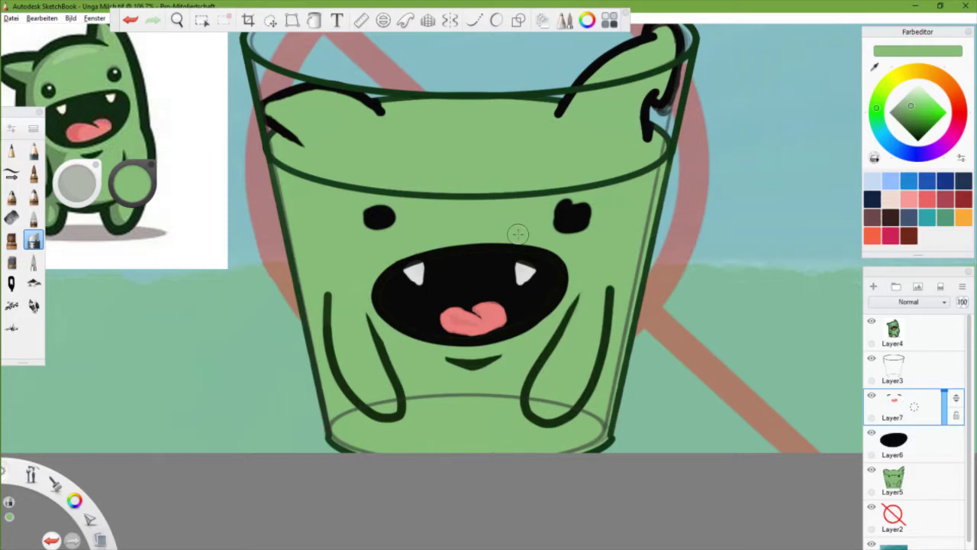
- Refine the shape of the white fangs, using the mouth's black to trim their edges
scroll(518, 233, up, 3)
drag(511, 322, 509, 339)
alt+click(489, 309)
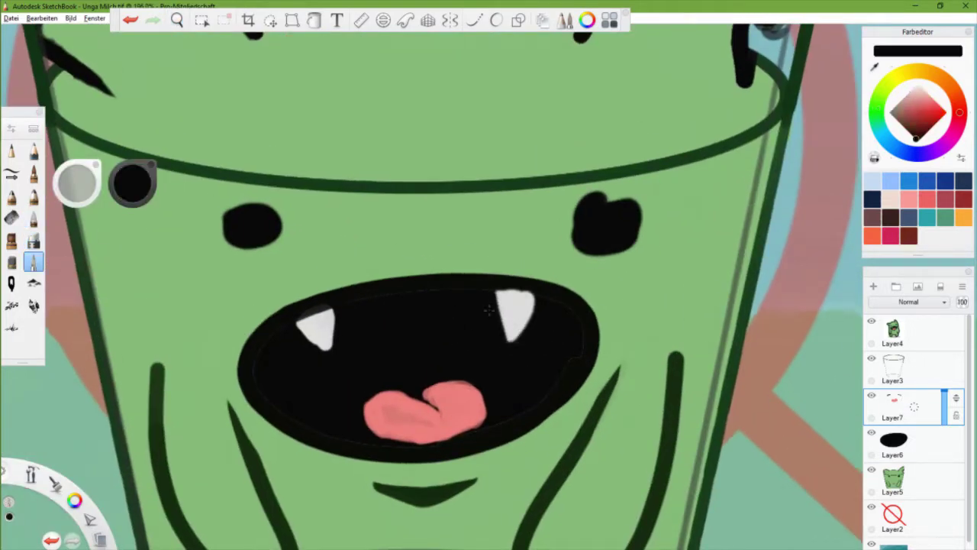
- Repaint both eyes as clean black circles with the Ellipse guide and add small light highlights
key(e)
scroll(548, 290, down, 3)
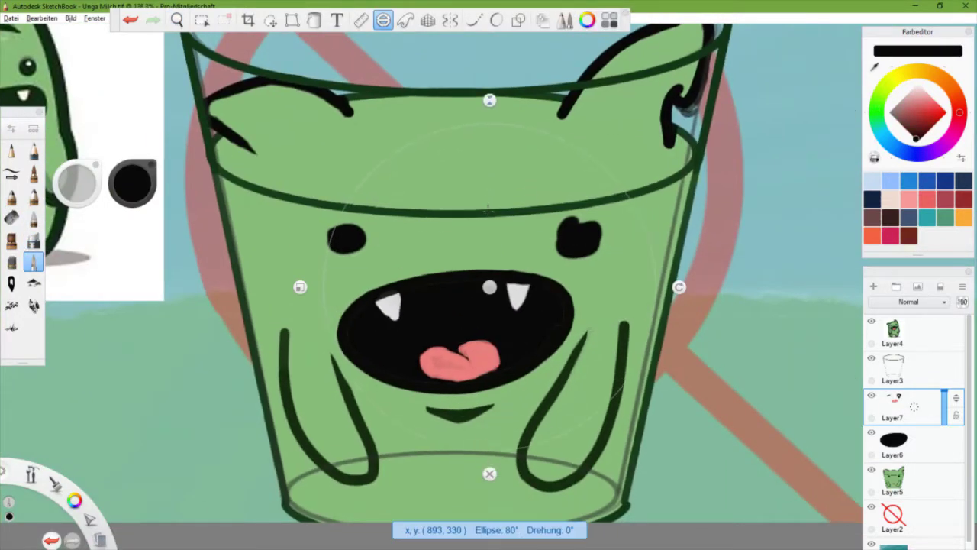
drag(580, 207, 581, 209)
mouse_move(577, 240)
mouse_down()
mouse_move(338, 233)
mouse_move(339, 209)
mouse_up()
key(e)
scroll(439, 233, up, 2)
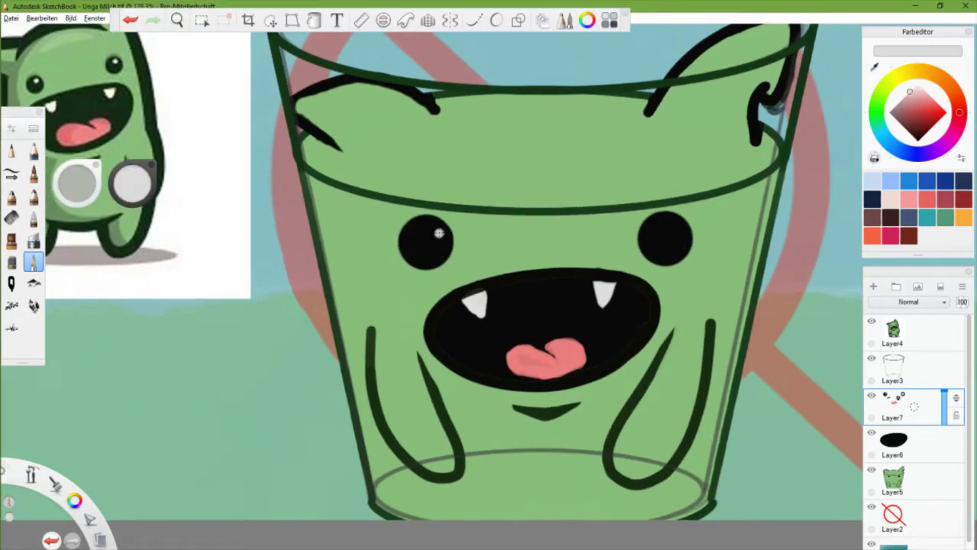
- Select the glass layer and hide it briefly to check the character without the glass
scroll(680, 230, down, 3)
click(878, 368)
click(871, 358)
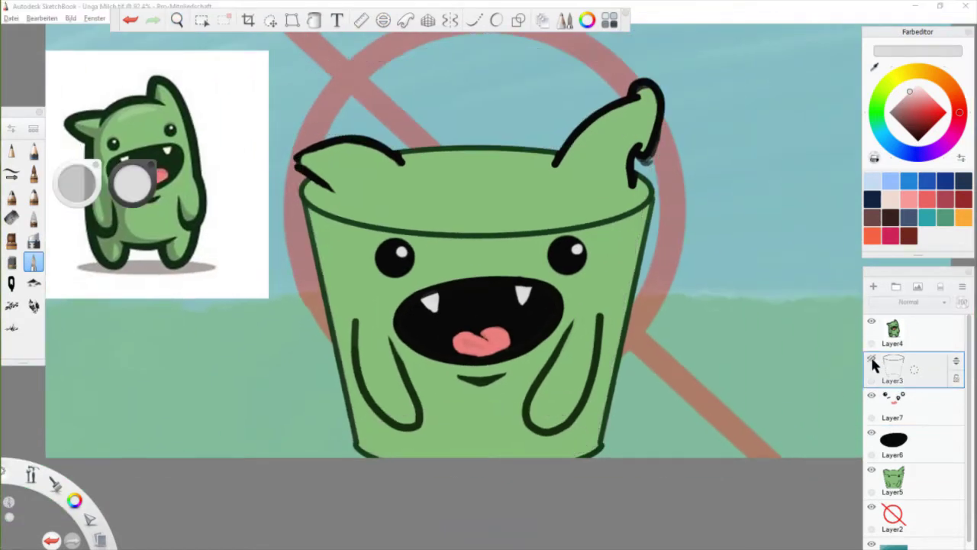
click(871, 358)
key(ctrl+z)
- Draw two parallel light grey reflection streaks slanting down the glass's front beside one eye with the Ruler
key(r)
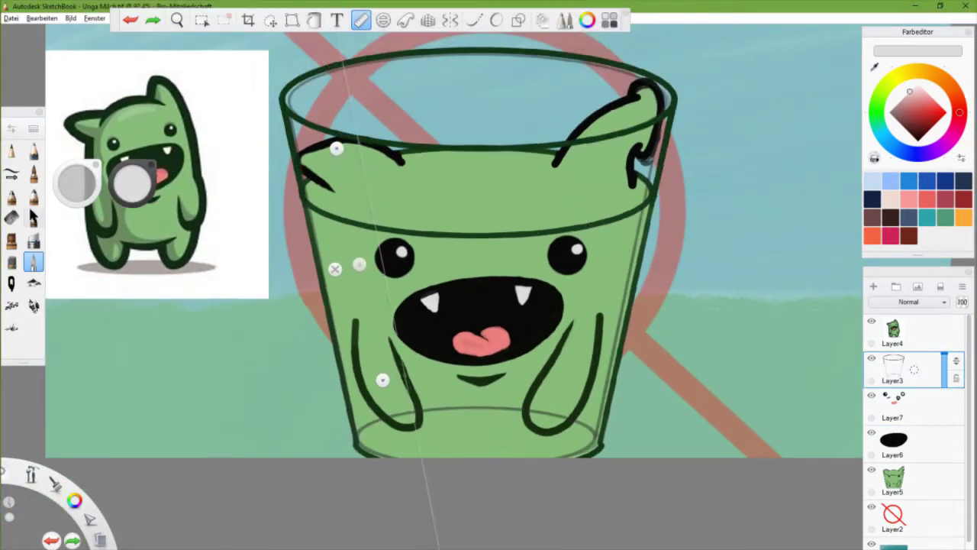
click(33, 262)
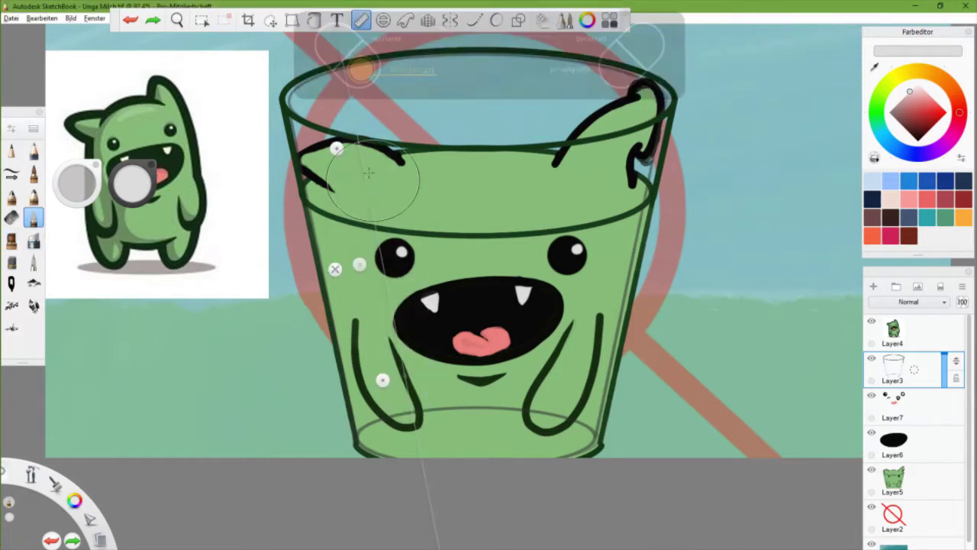
drag(357, 141, 397, 351)
click(33, 173)
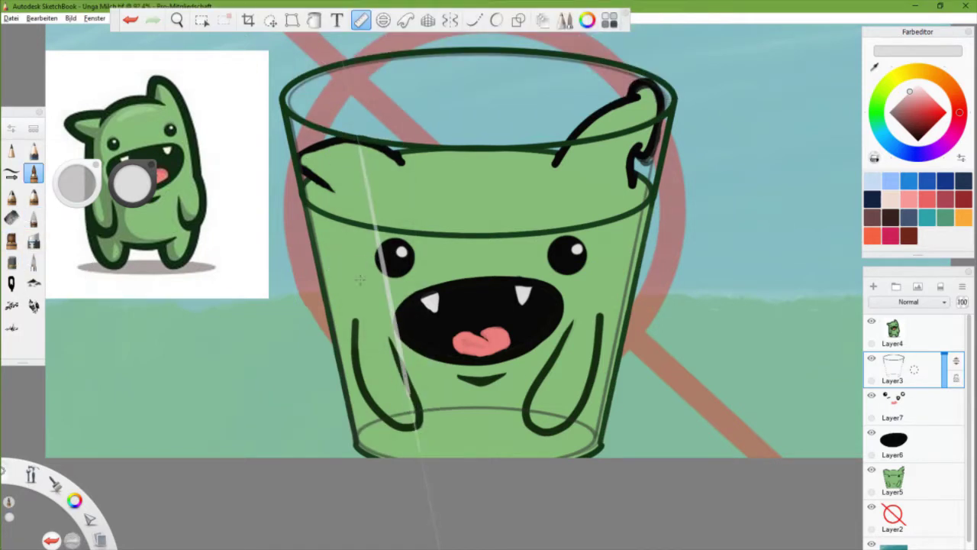
drag(415, 447, 362, 256)
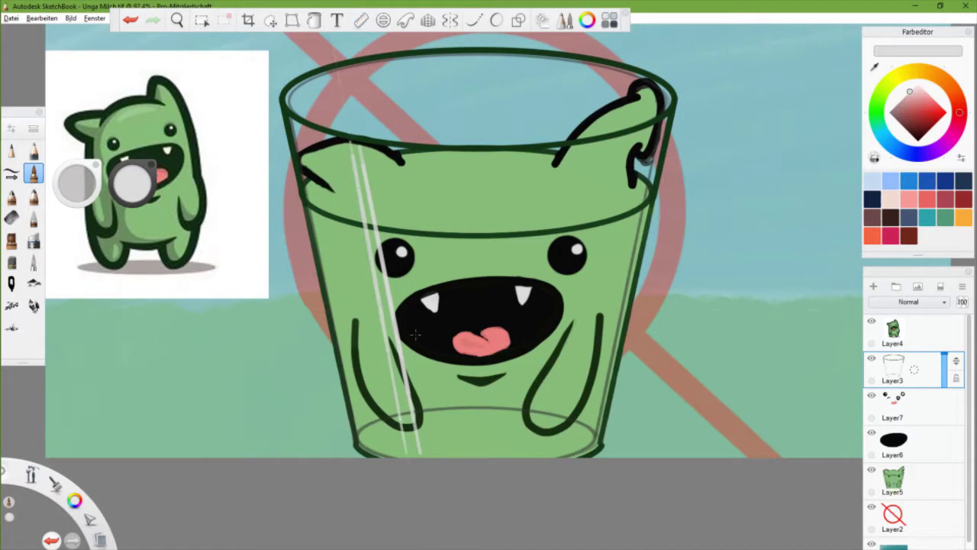
key(r)
key(ctrl+z)
scroll(289, 116, up, 3)
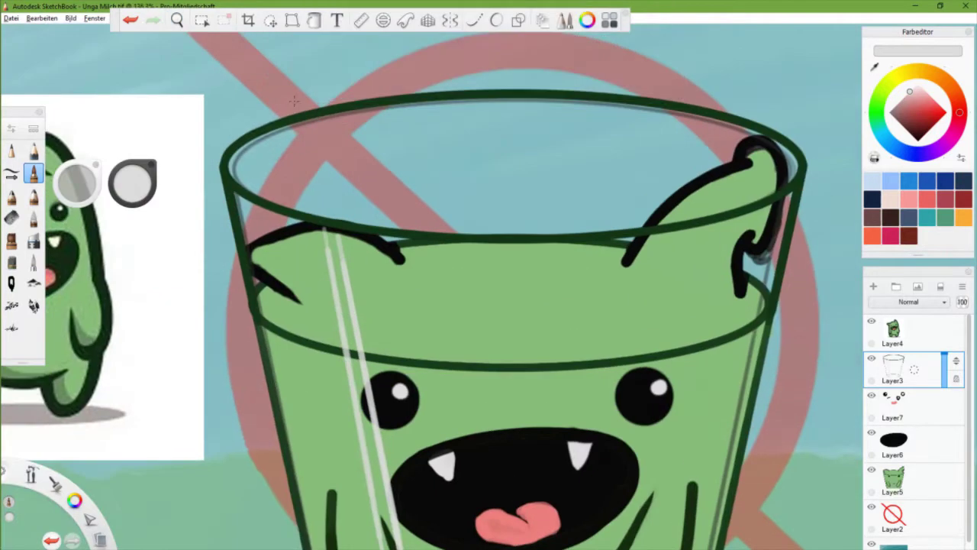
key(ctrl+z)
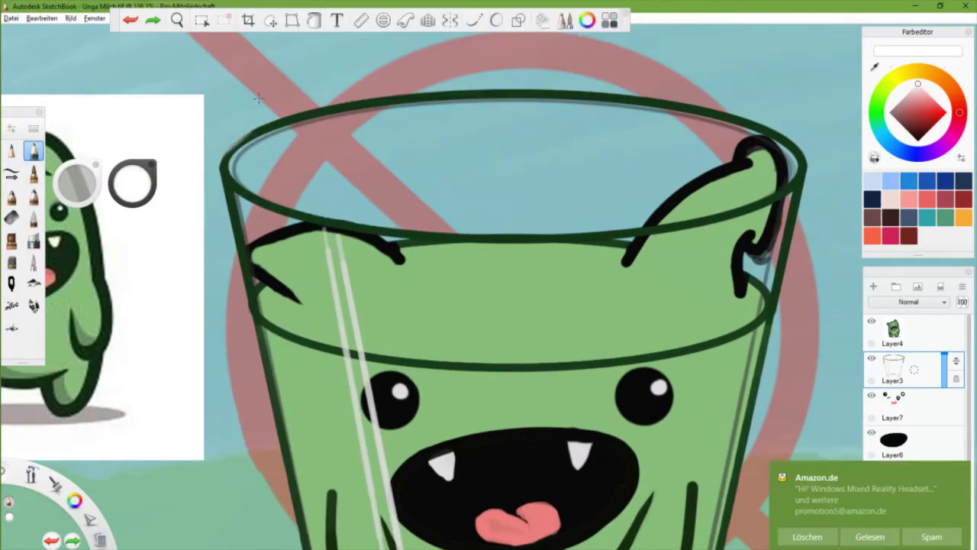
key(ctrl+z)
click(55, 184)
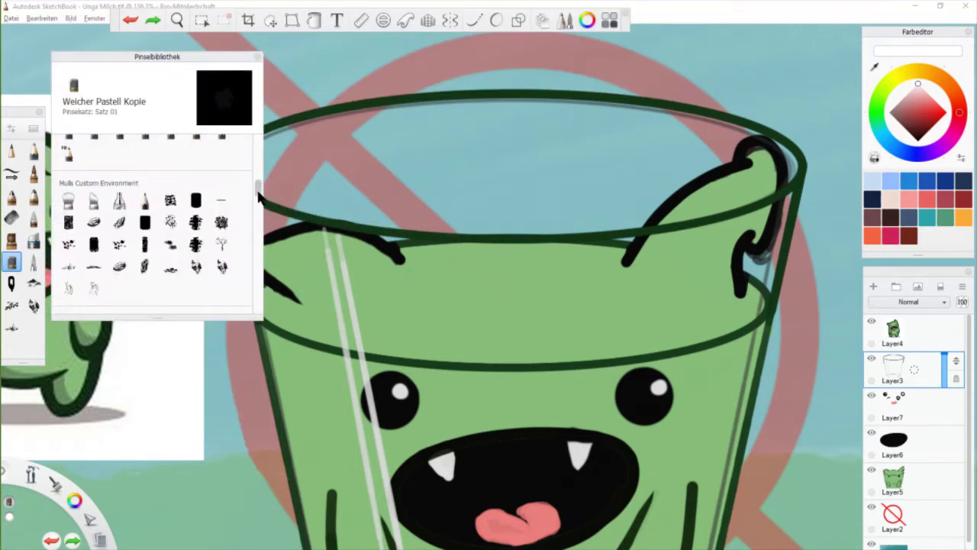
click(157, 149)
- Paint thin white highlights along the glass's rim and down its upper left outer edge with the pencil
drag(237, 186, 385, 235)
key(ctrl+z)
click(11, 151)
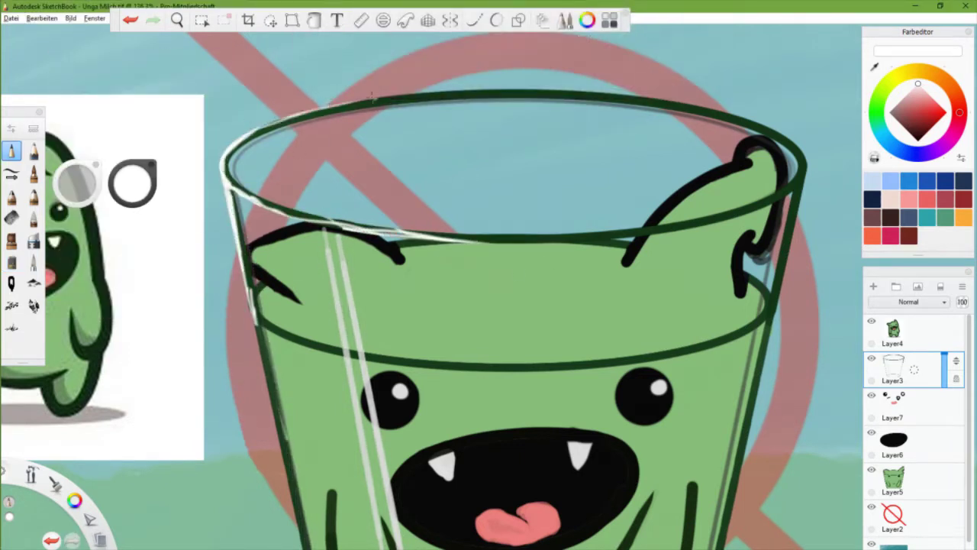
- Select the liquid's front area on Layer5 with the Magic Wand and shade its right side and around the arms in darker green
scroll(372, 96, down, 2)
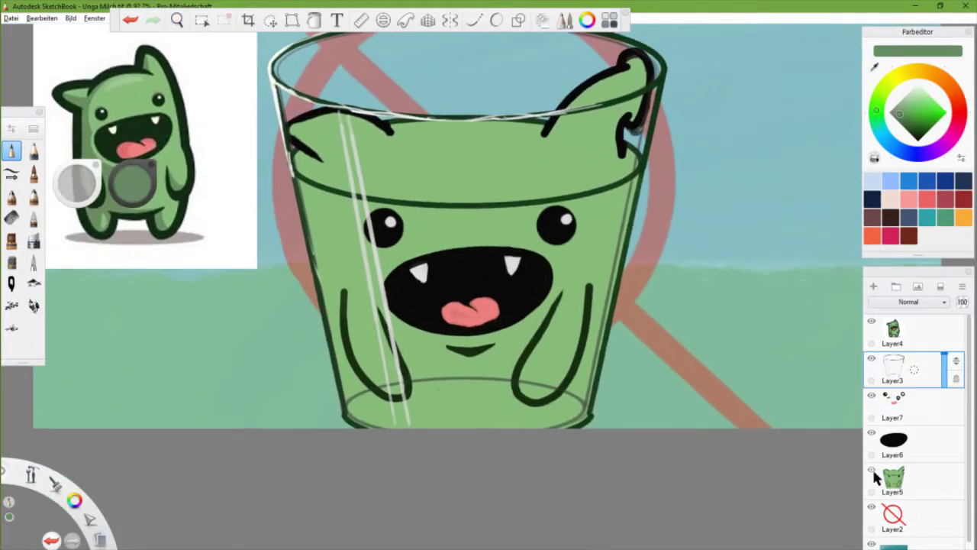
drag(313, 384, 410, 302)
click(202, 19)
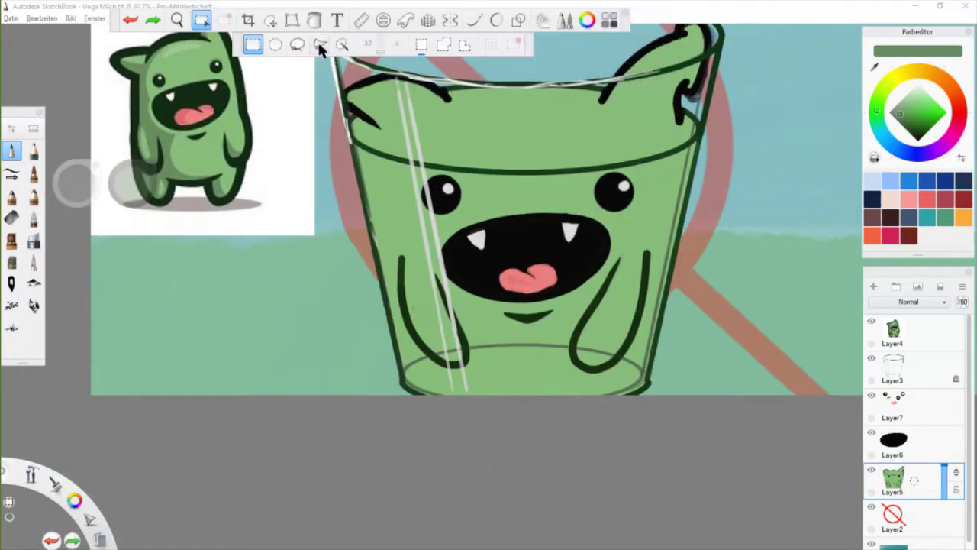
click(337, 42)
click(424, 333)
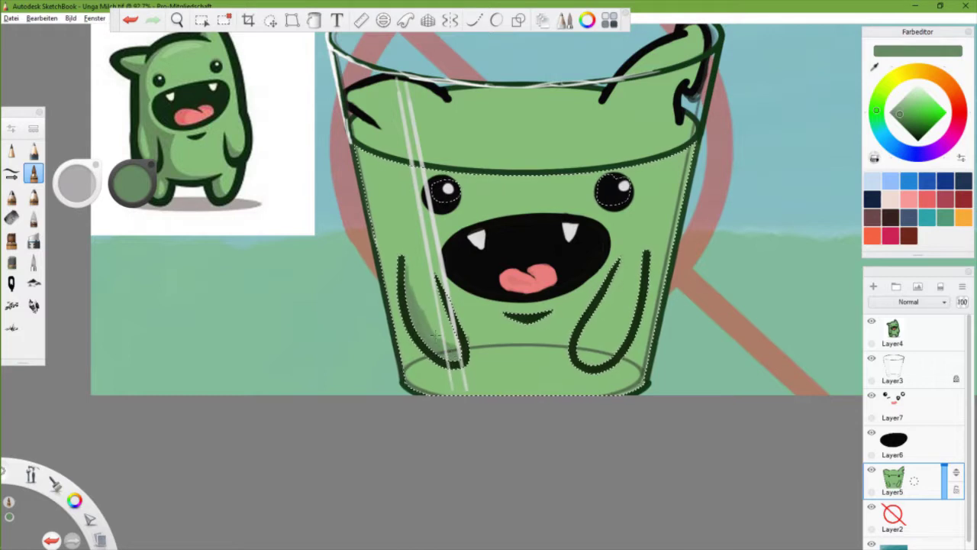
key(ctrl+x)
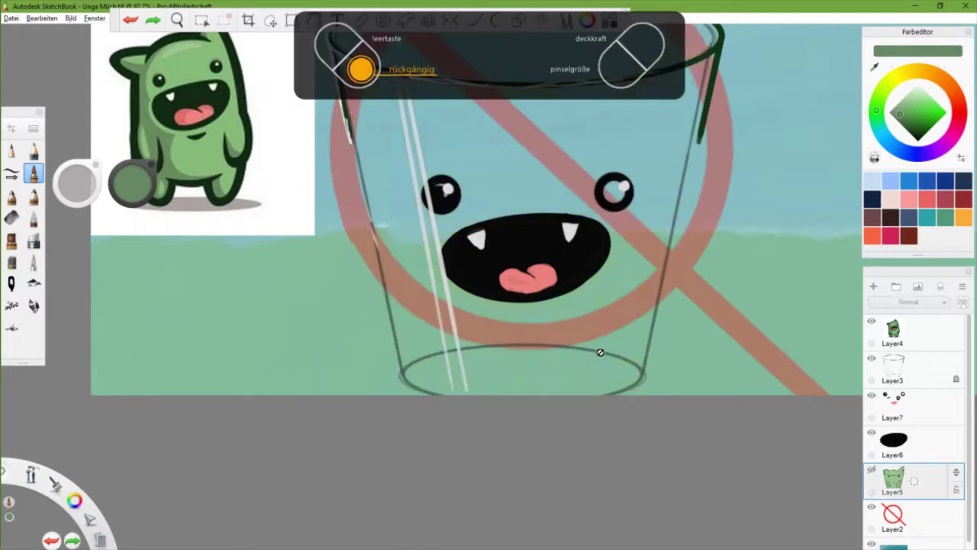
key(ctrl+v)
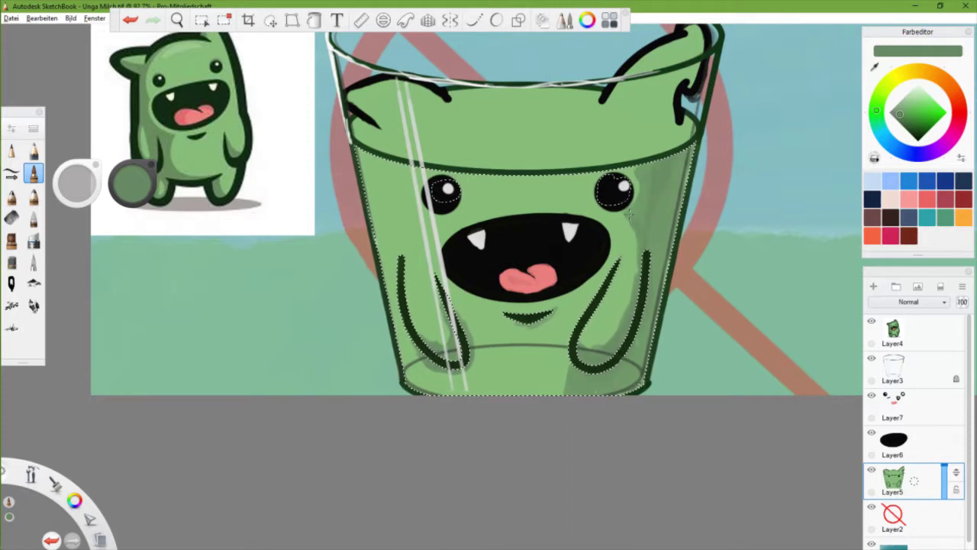
scroll(547, 188, up, 2)
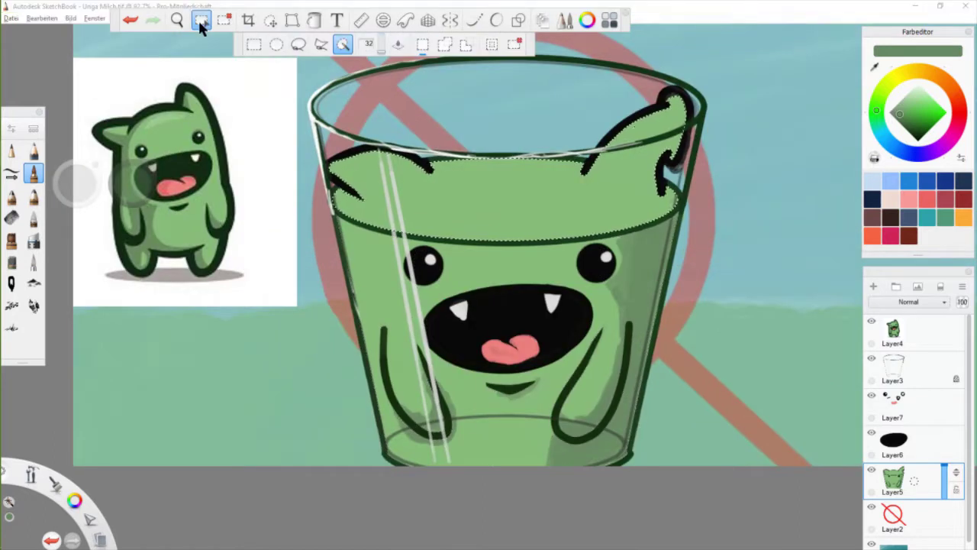